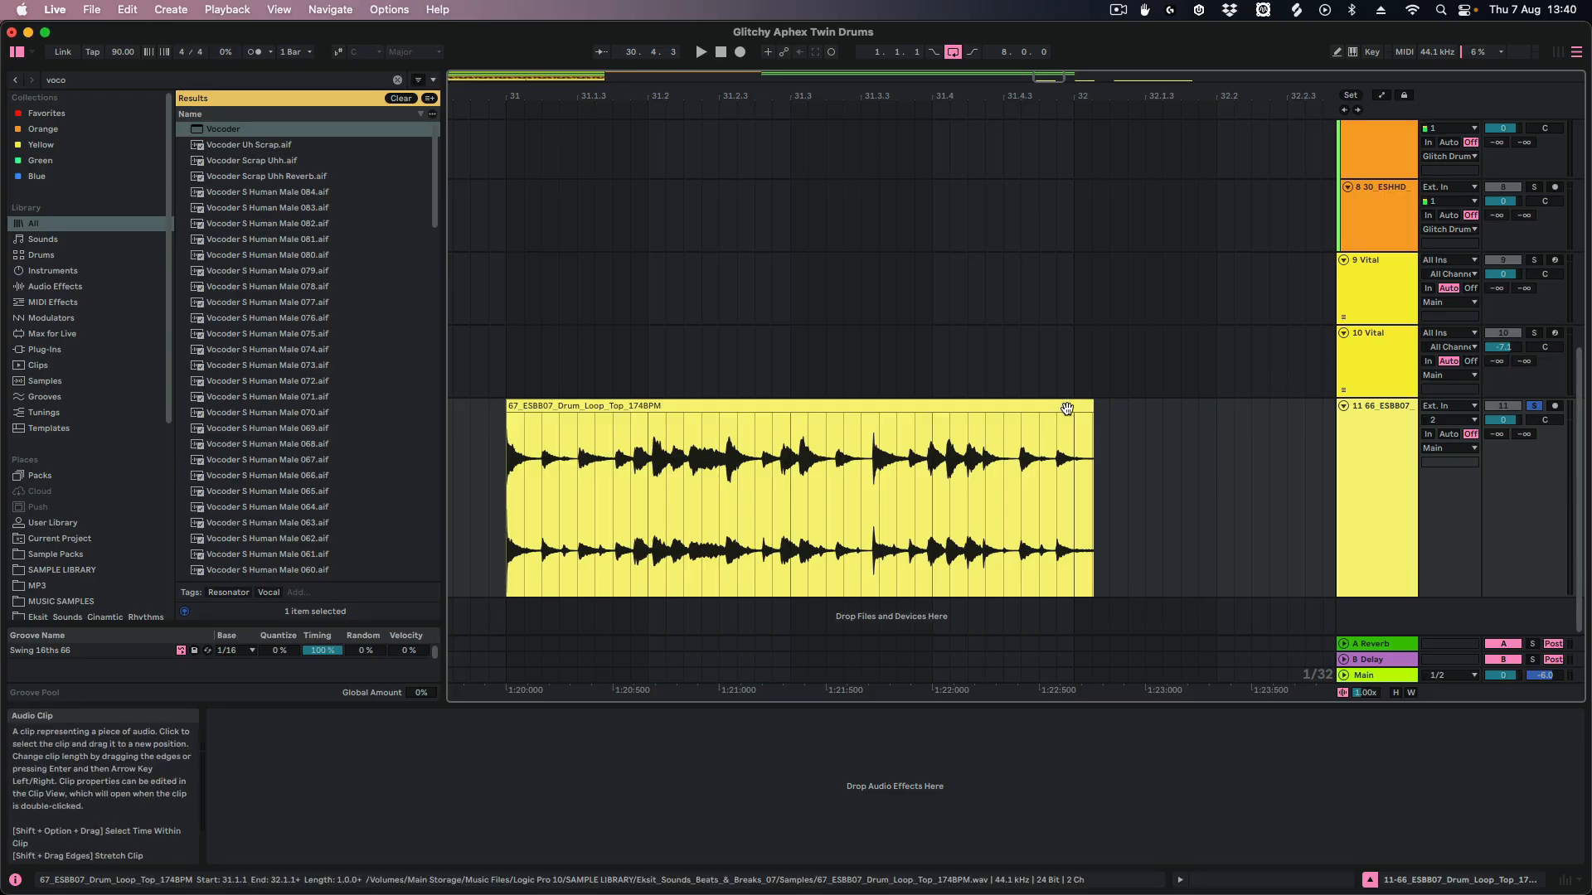
Audition the 67 and 66 ESBB07 drum loops and scrub through the 30_ESHHD_Drum_Loop_90BPM clip.
left_click(1067, 408)
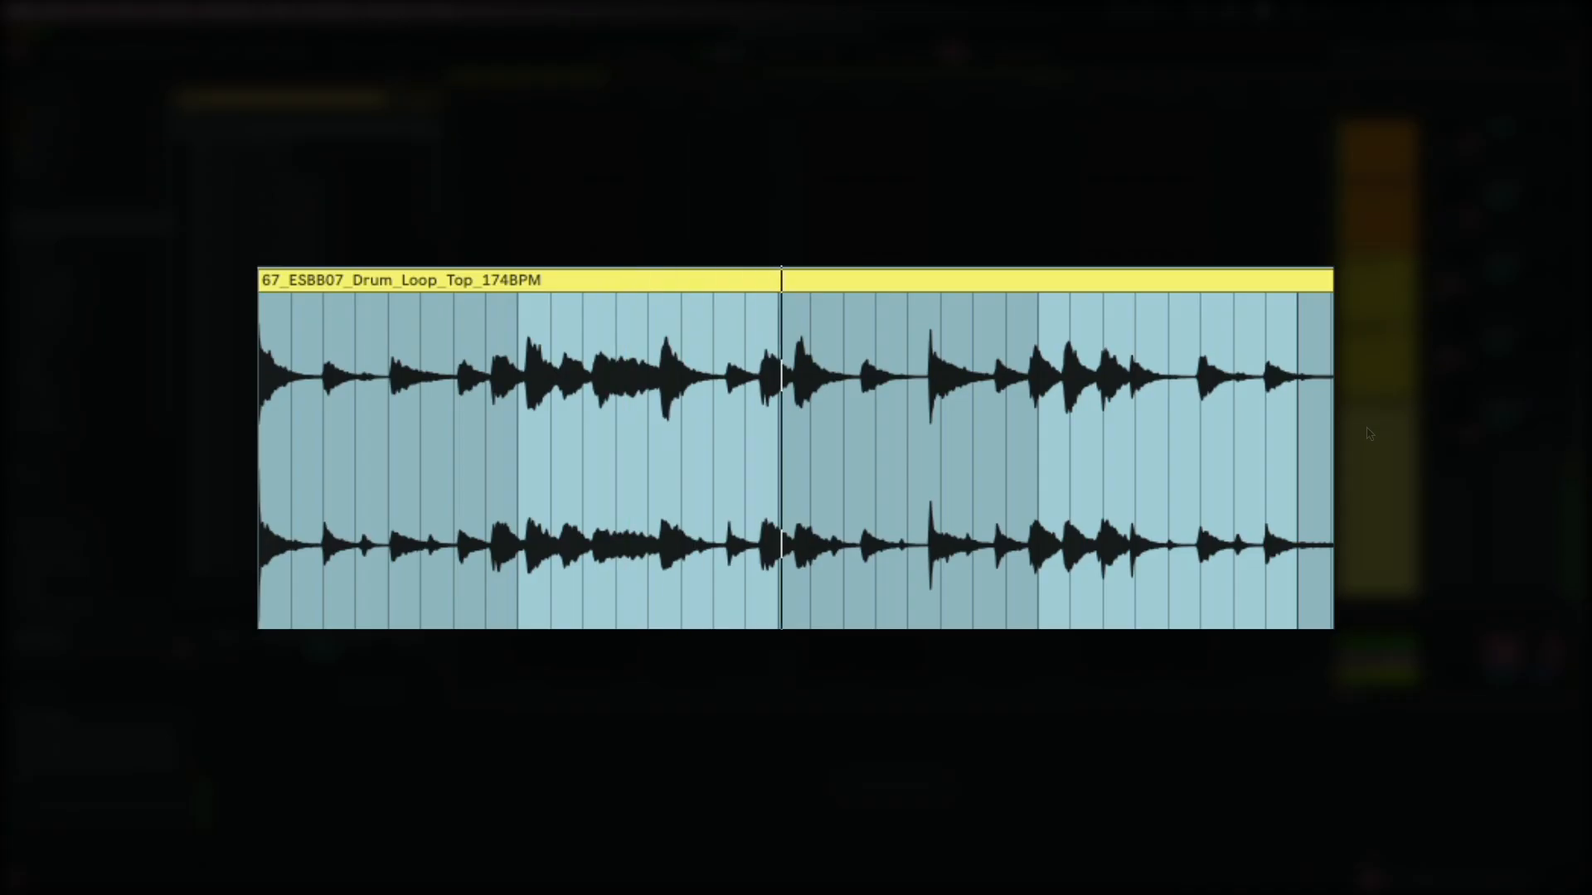
key("Up")
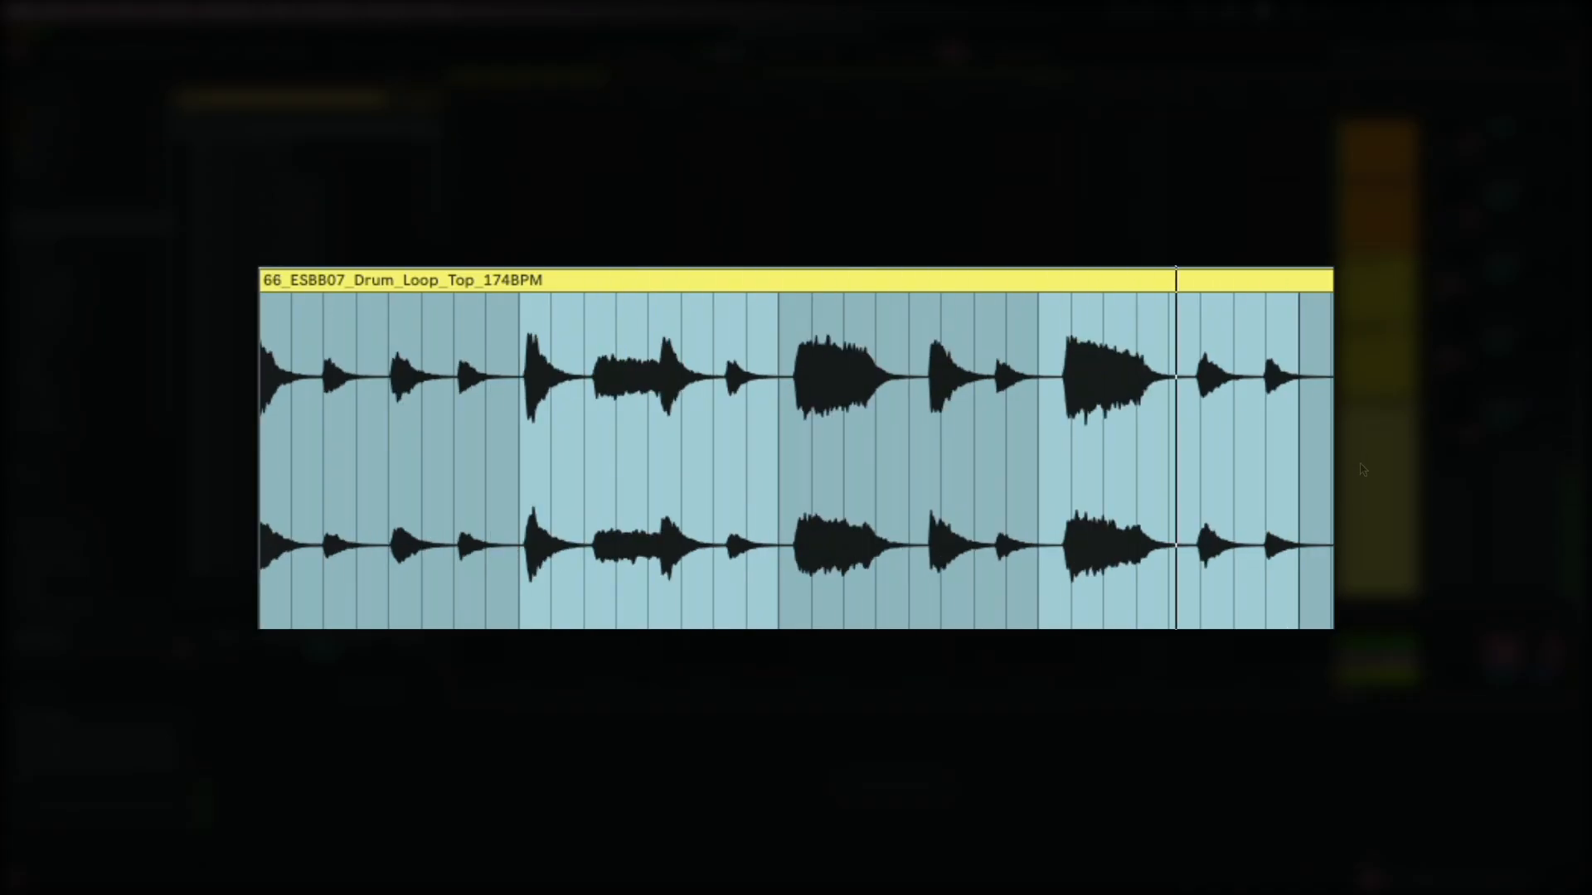
key("Up")
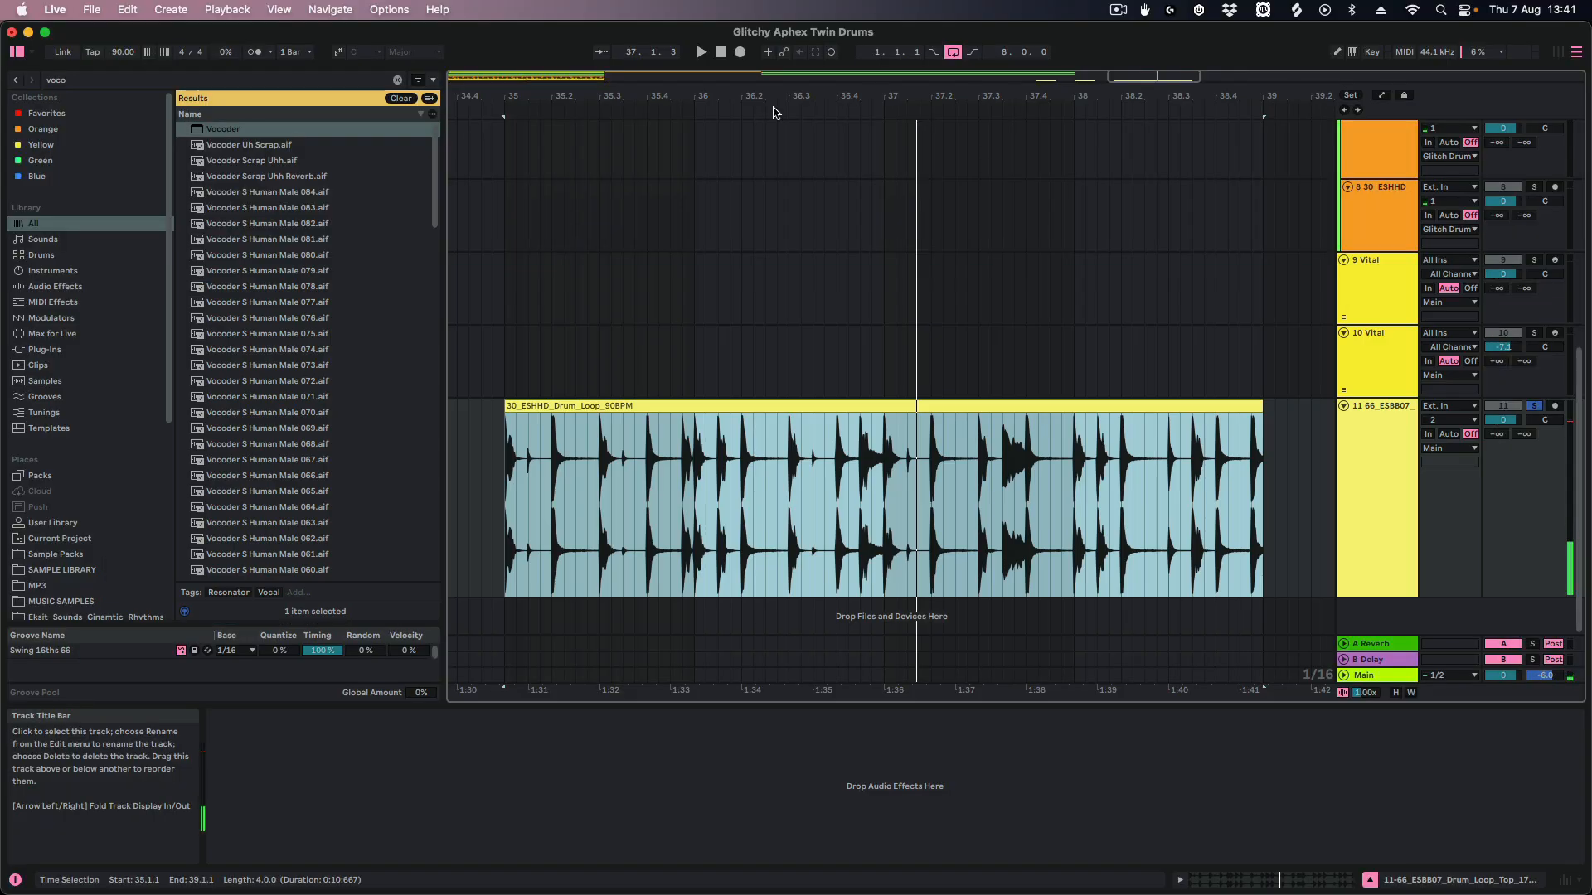
left_click_drag(540, 100, 1010, 101)
left_click_drag(764, 98, 821, 100)
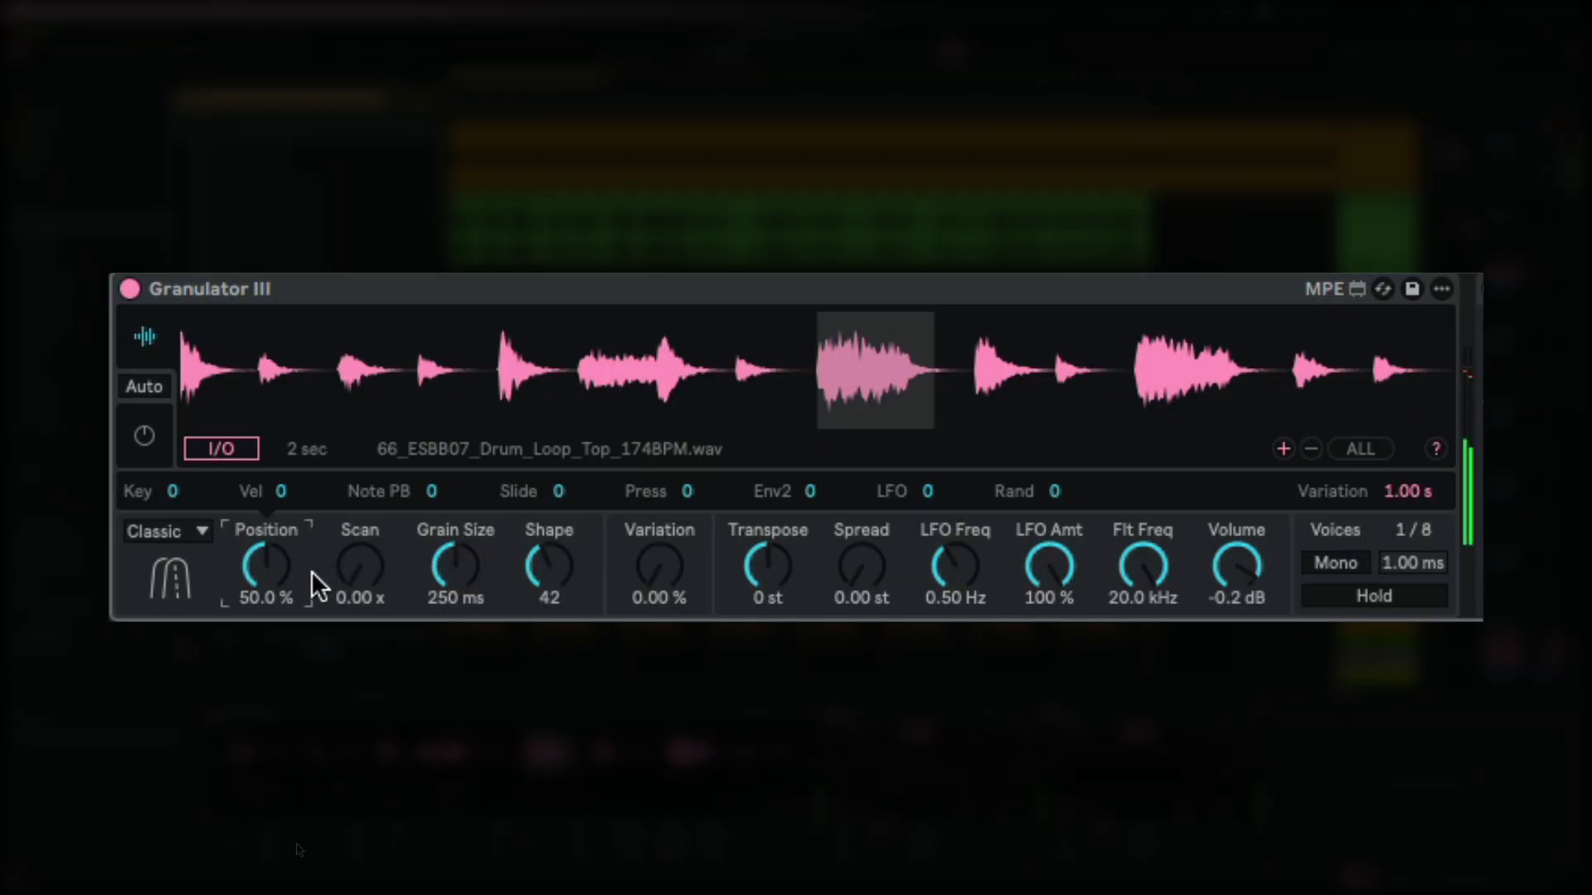
Set Granulator III's Position to 32.3 % and its Grain Size to 313 ms.
mouse_move(266, 566)
left_mouse_down()
mouse_move(266, 651)
mouse_move(267, 513)
mouse_move(266, 597)
left_mouse_up()
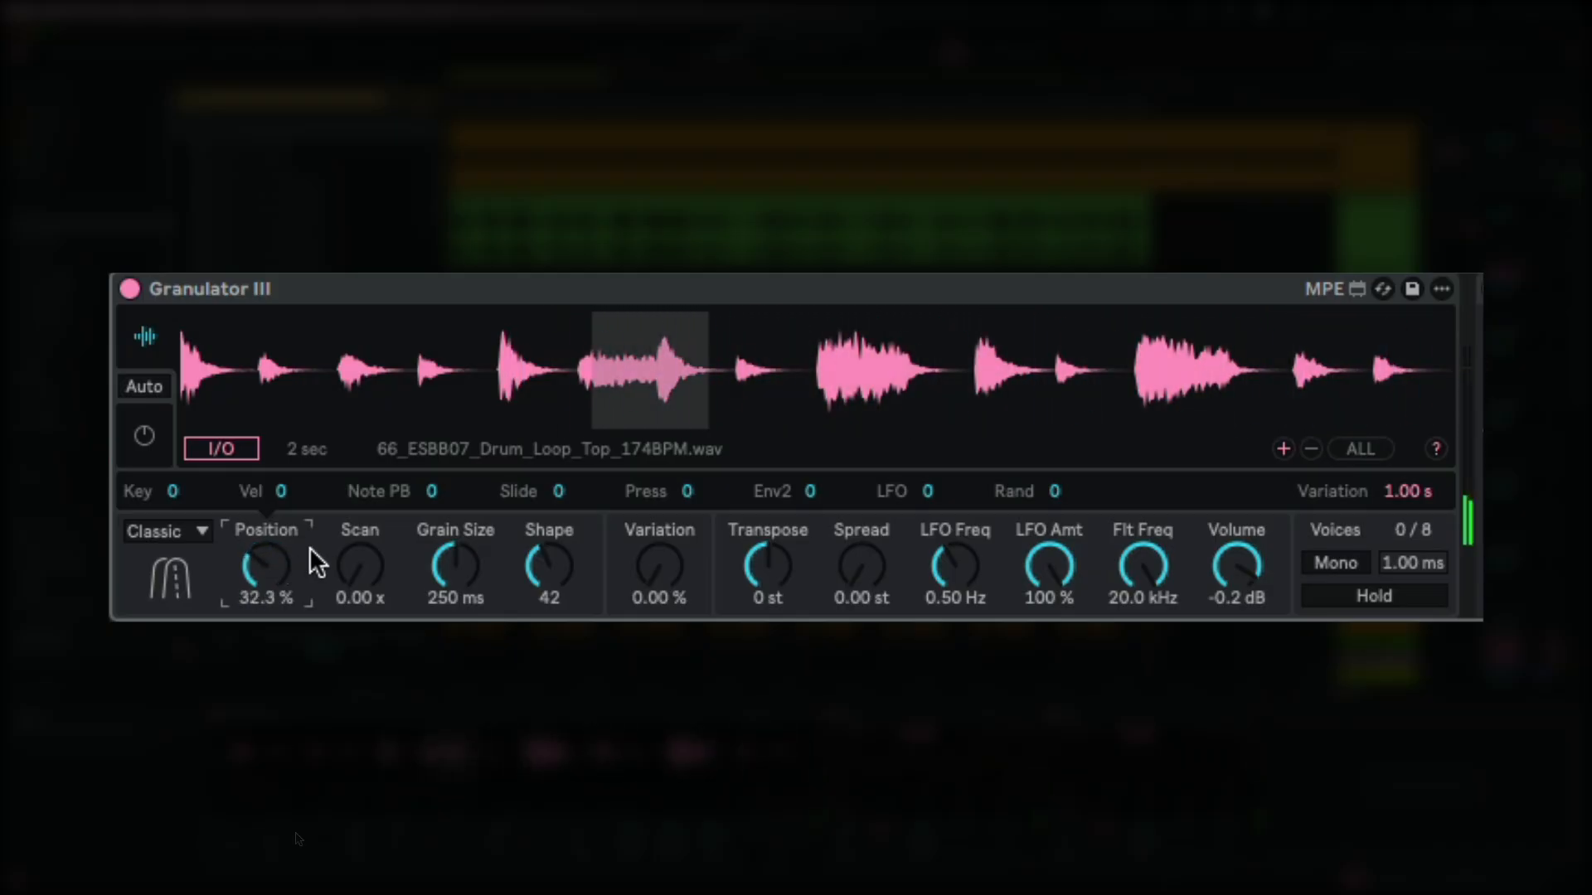
left_click_drag(452, 572, 452, 510)
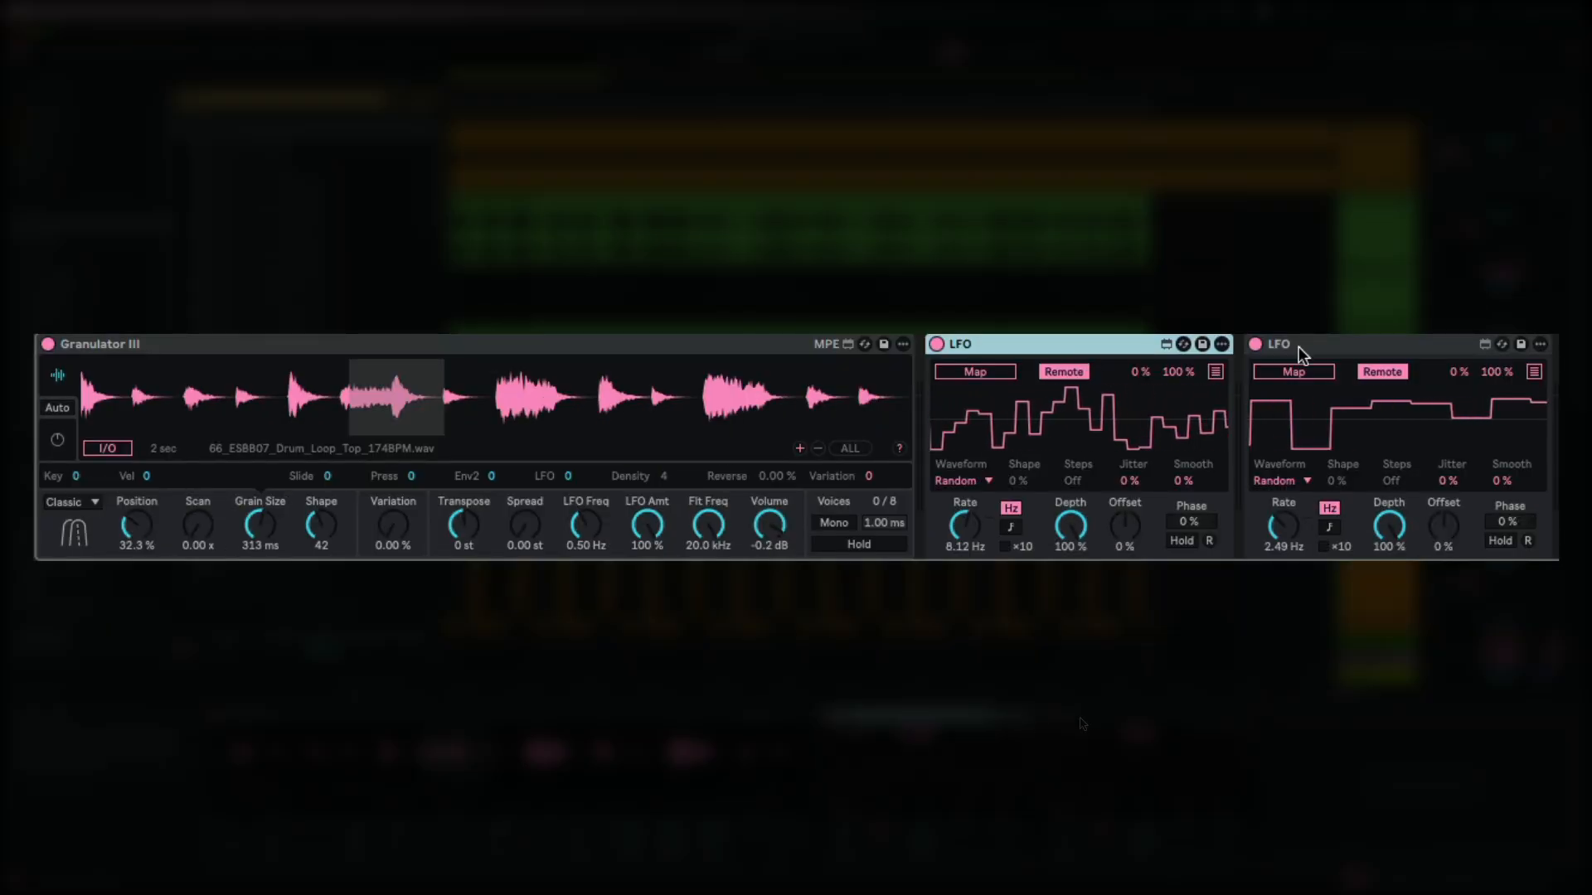
Map the first random LFO to Granulator III's Position and the second one to its Grain Size.
left_click(1330, 342)
left_click(1091, 345)
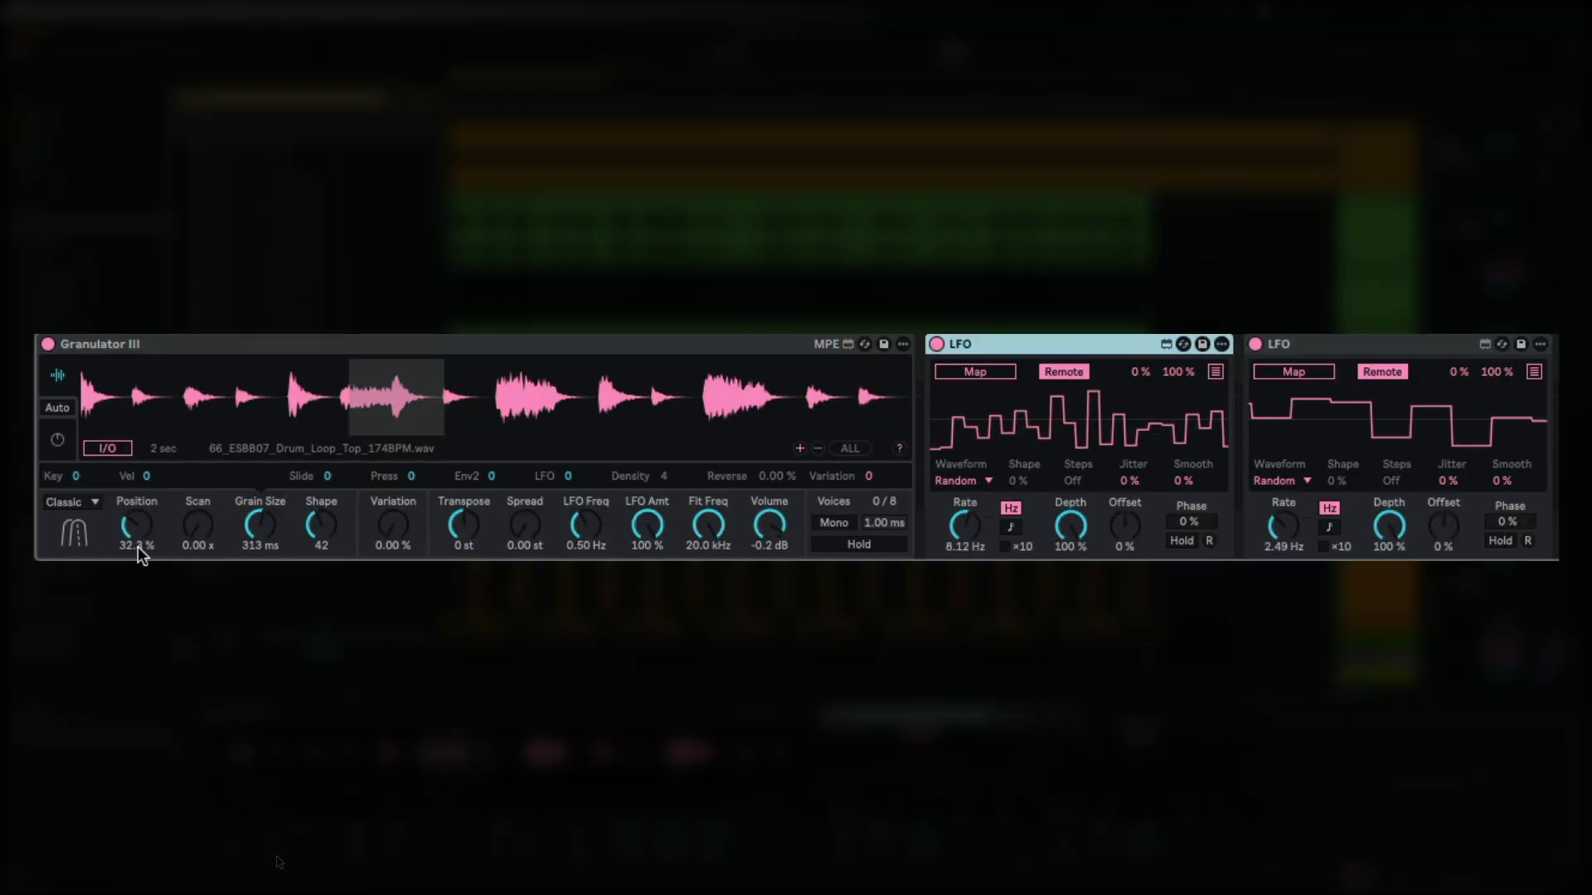
left_click(1005, 370)
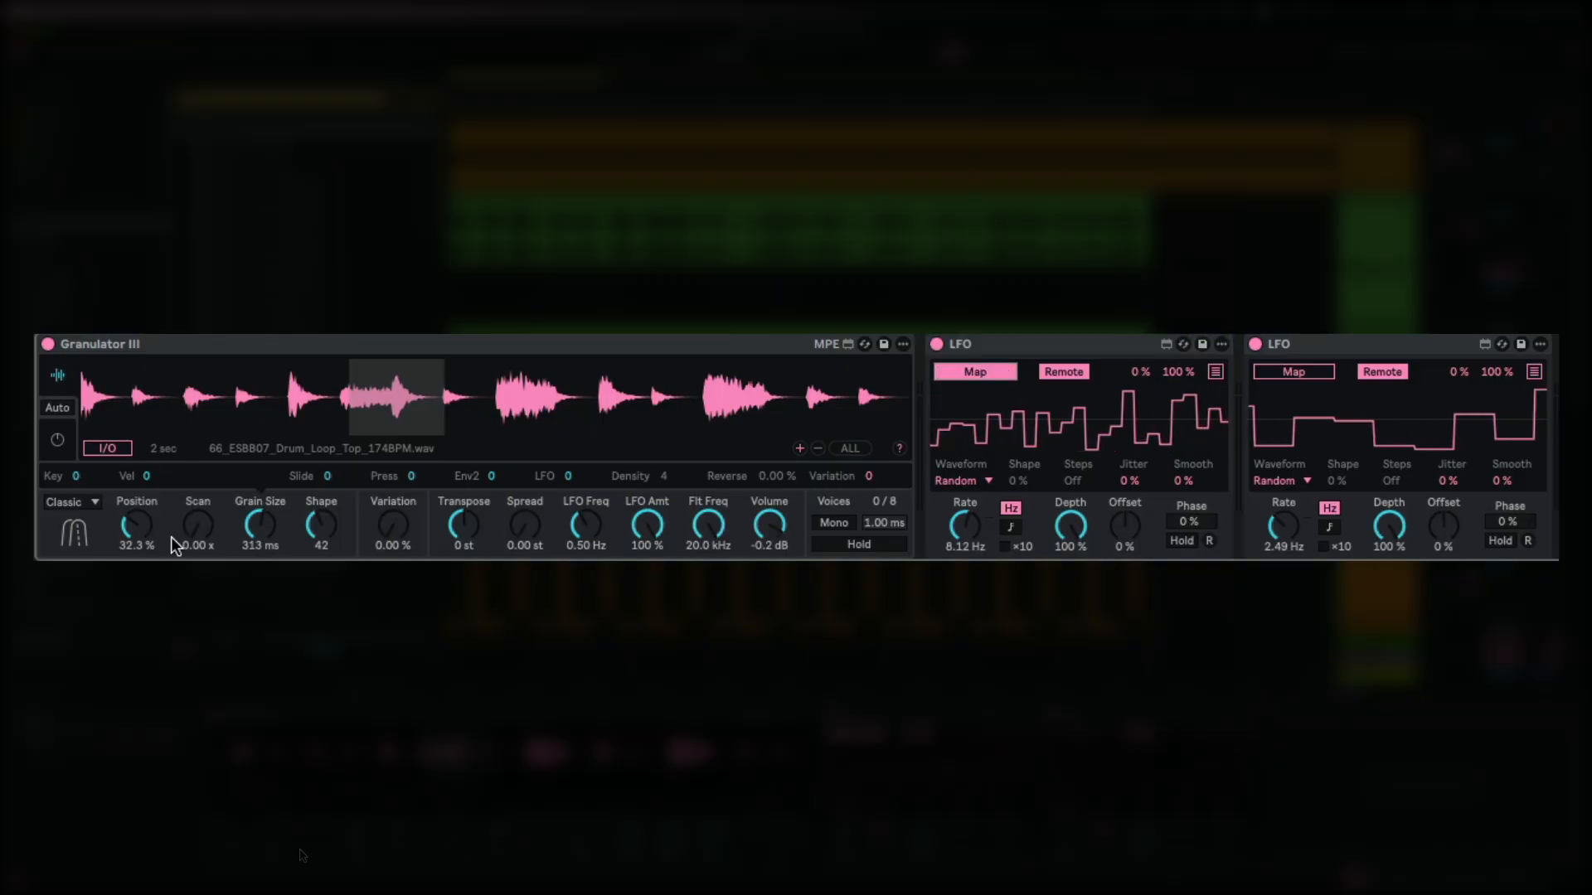
left_click(132, 525)
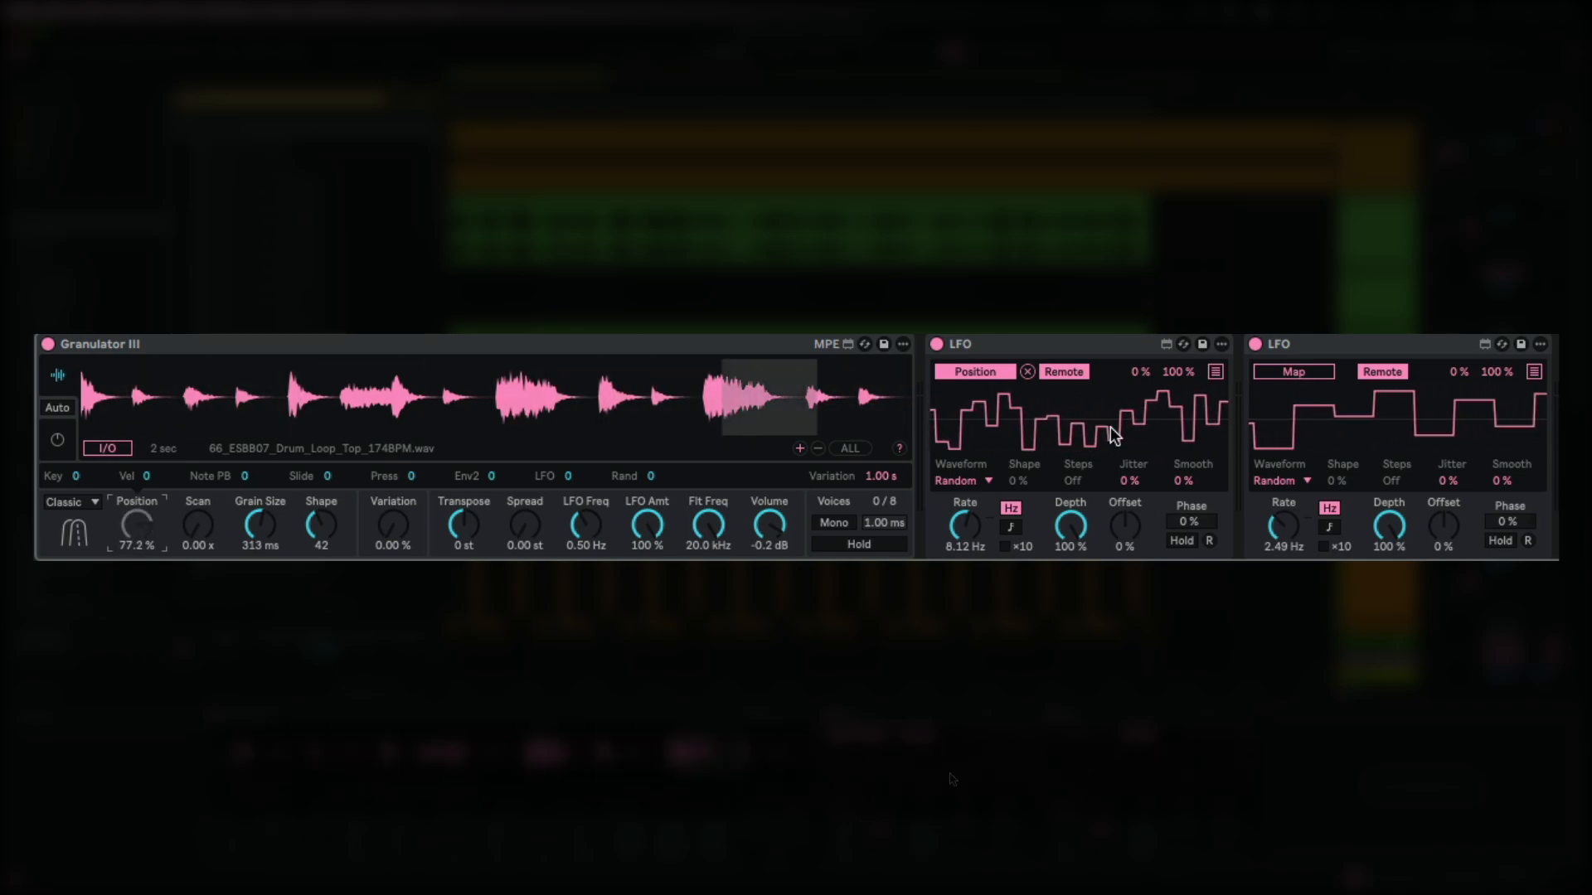
left_click(1294, 372)
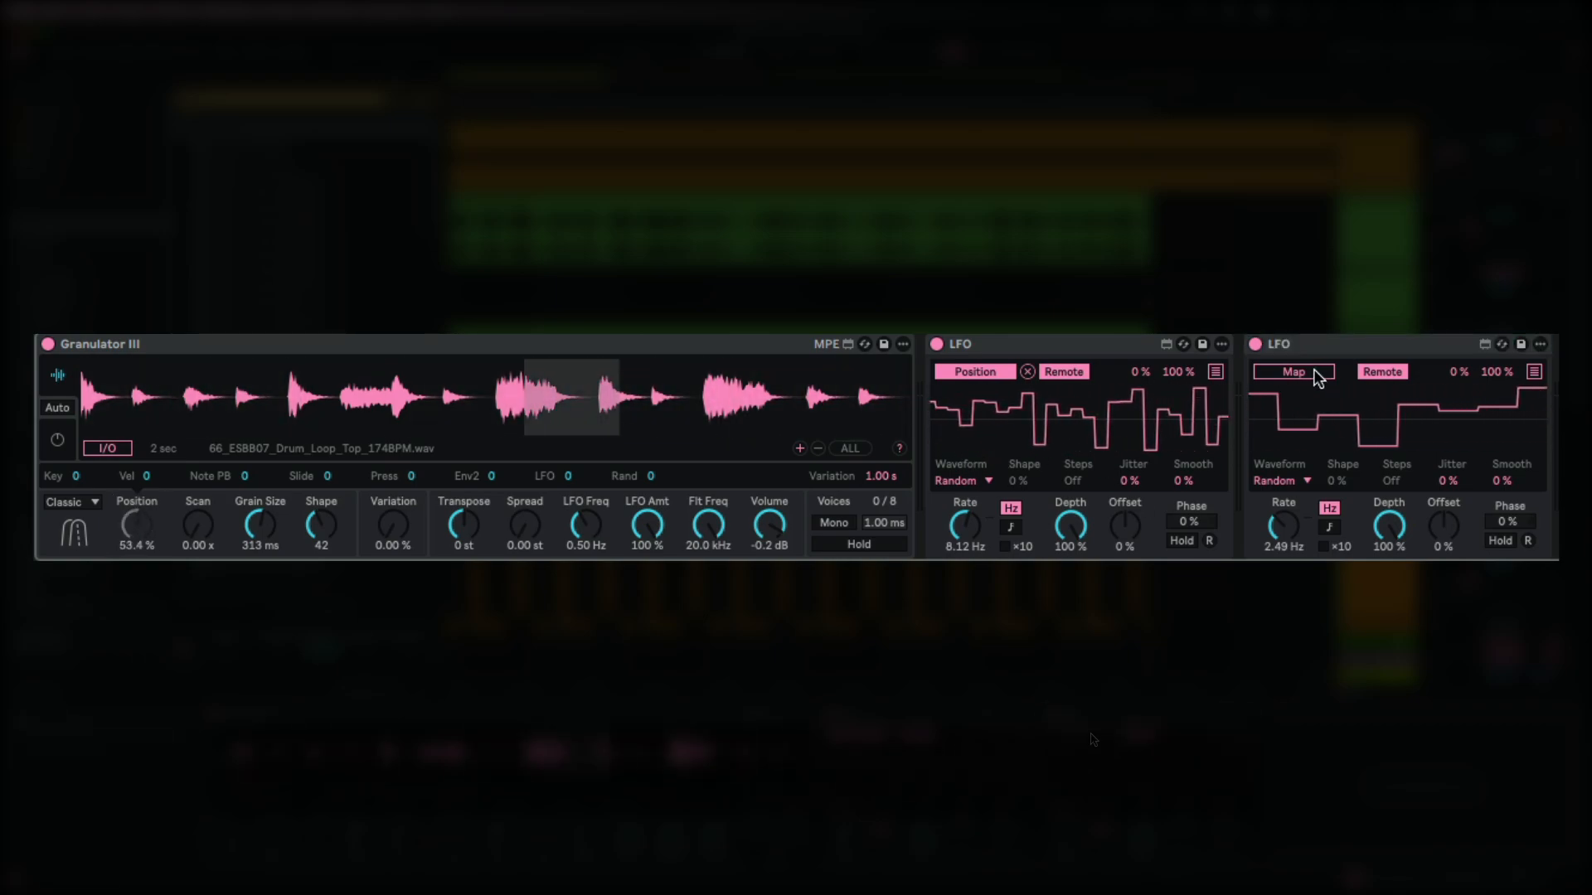
left_click(261, 532)
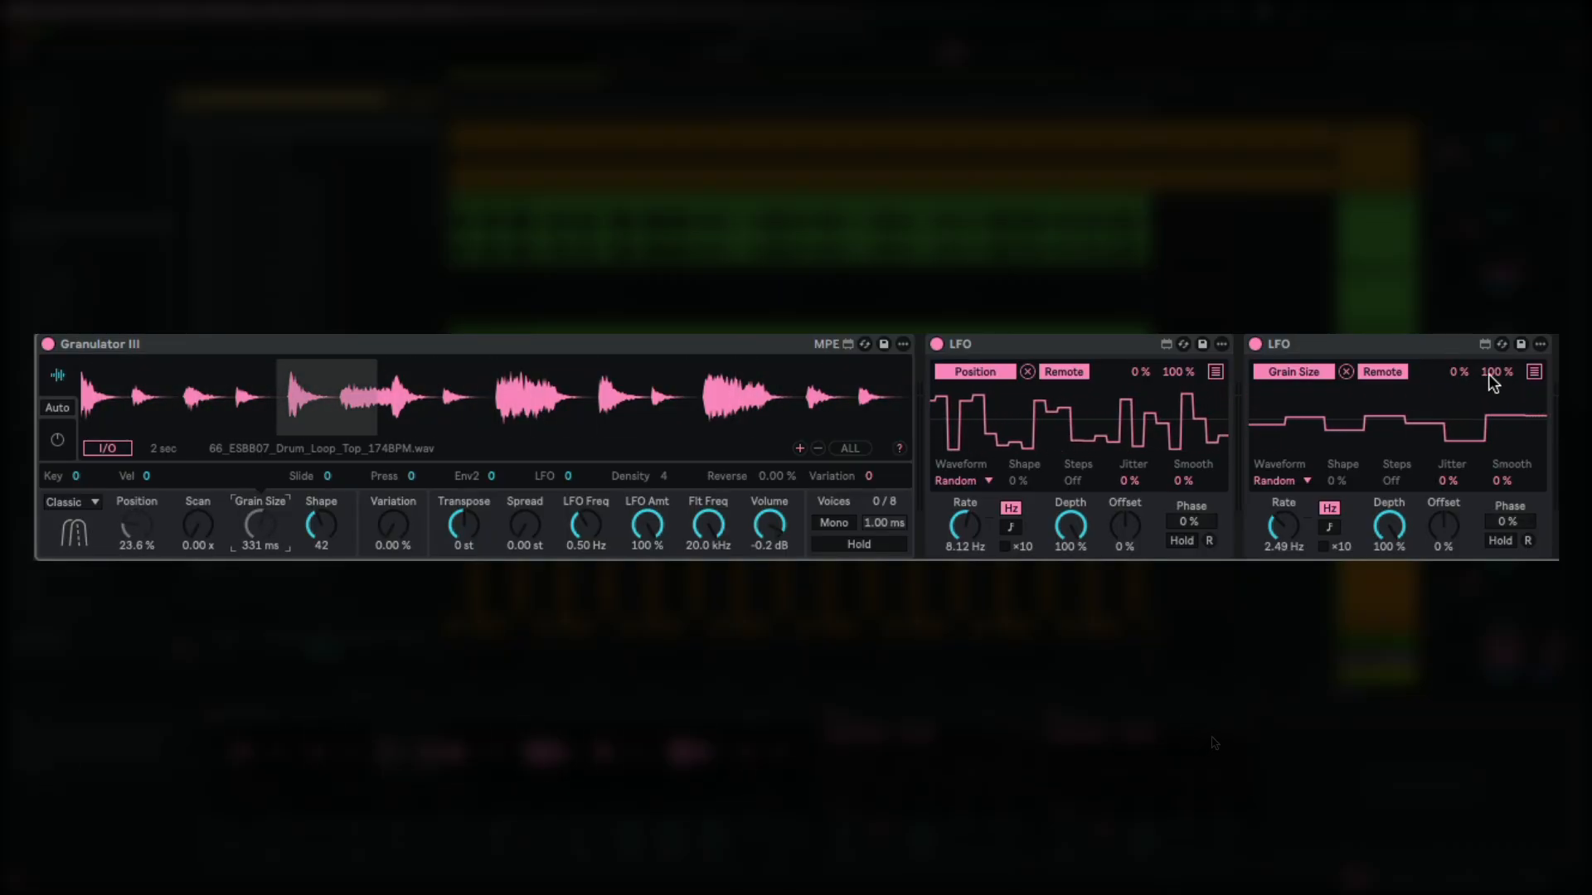
Try limiting the Grain Size mapping by lowering its maximum and raising its minimum to 42 %, restoring each default.
left_click_drag(1491, 372, 1491, 408)
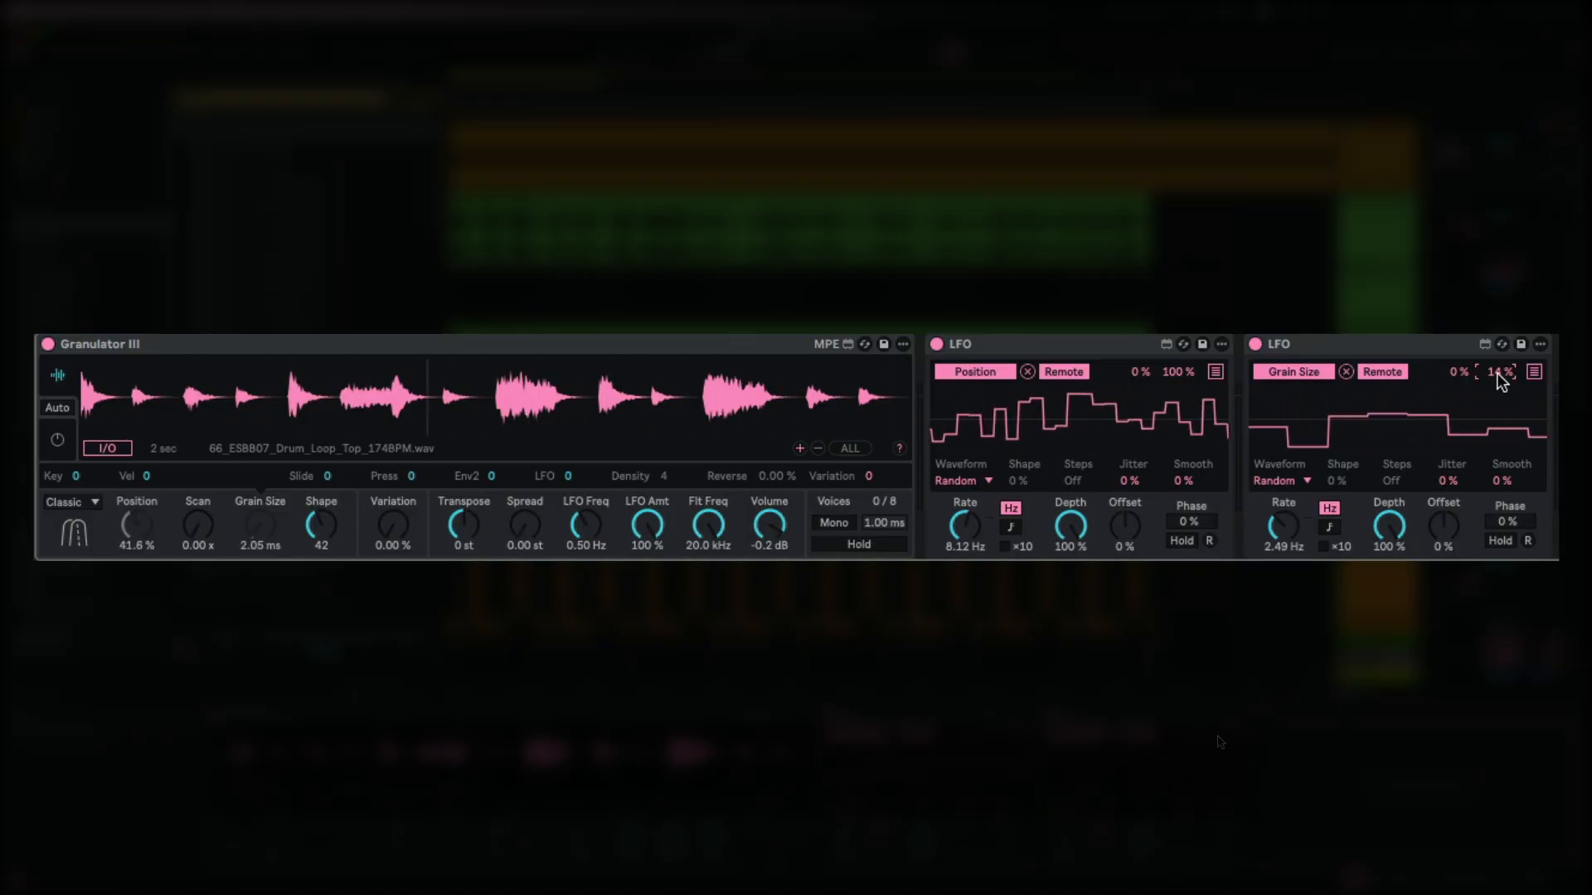
double_click(1497, 374)
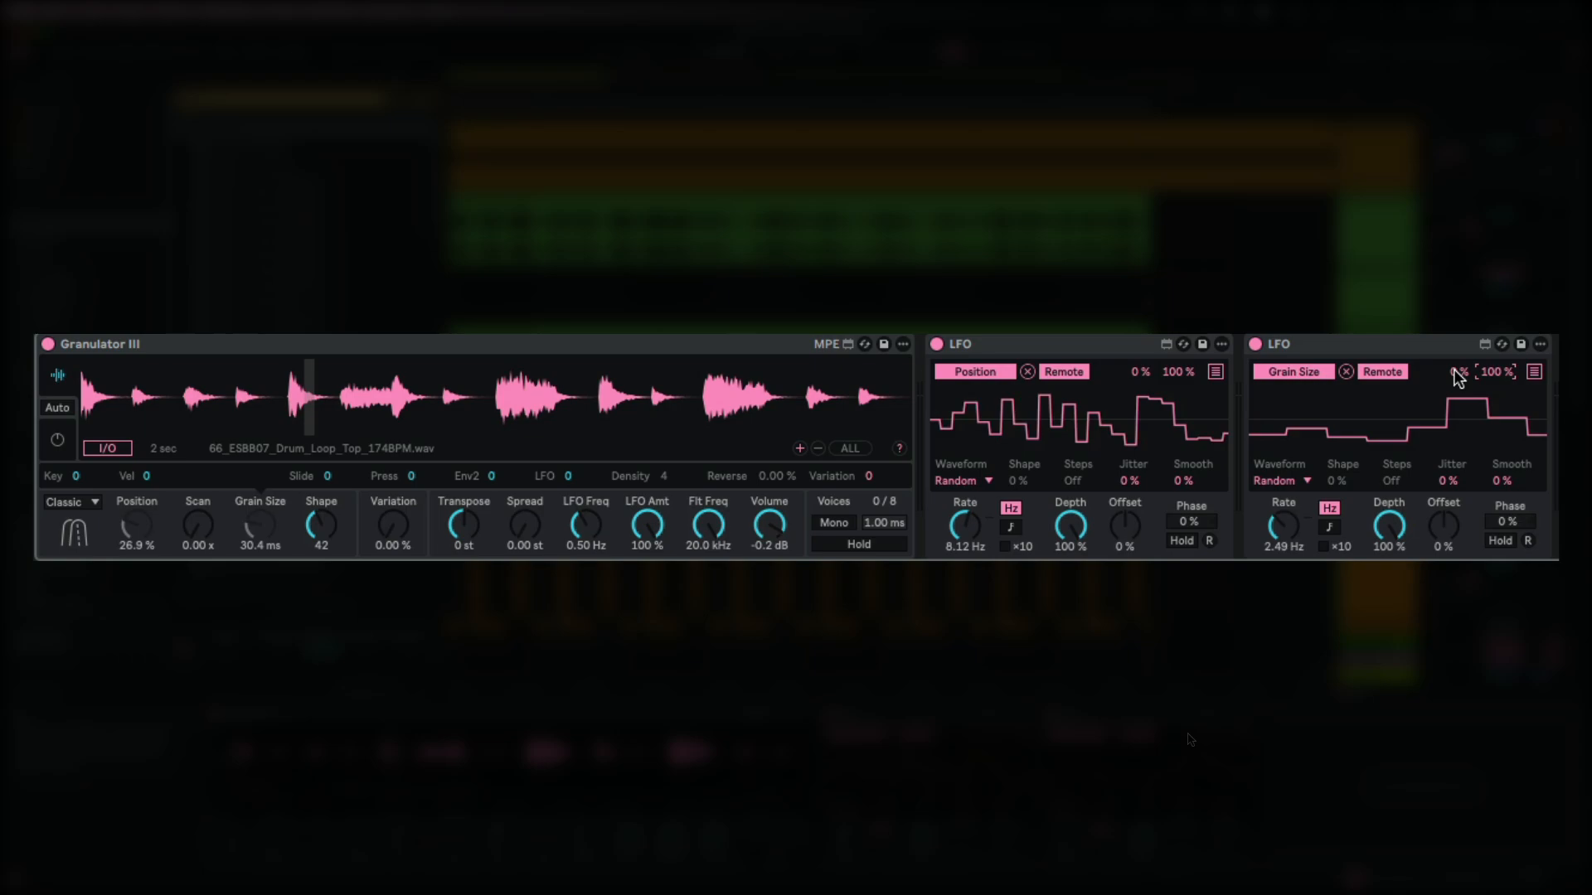
left_click_drag(1457, 372, 1457, 323)
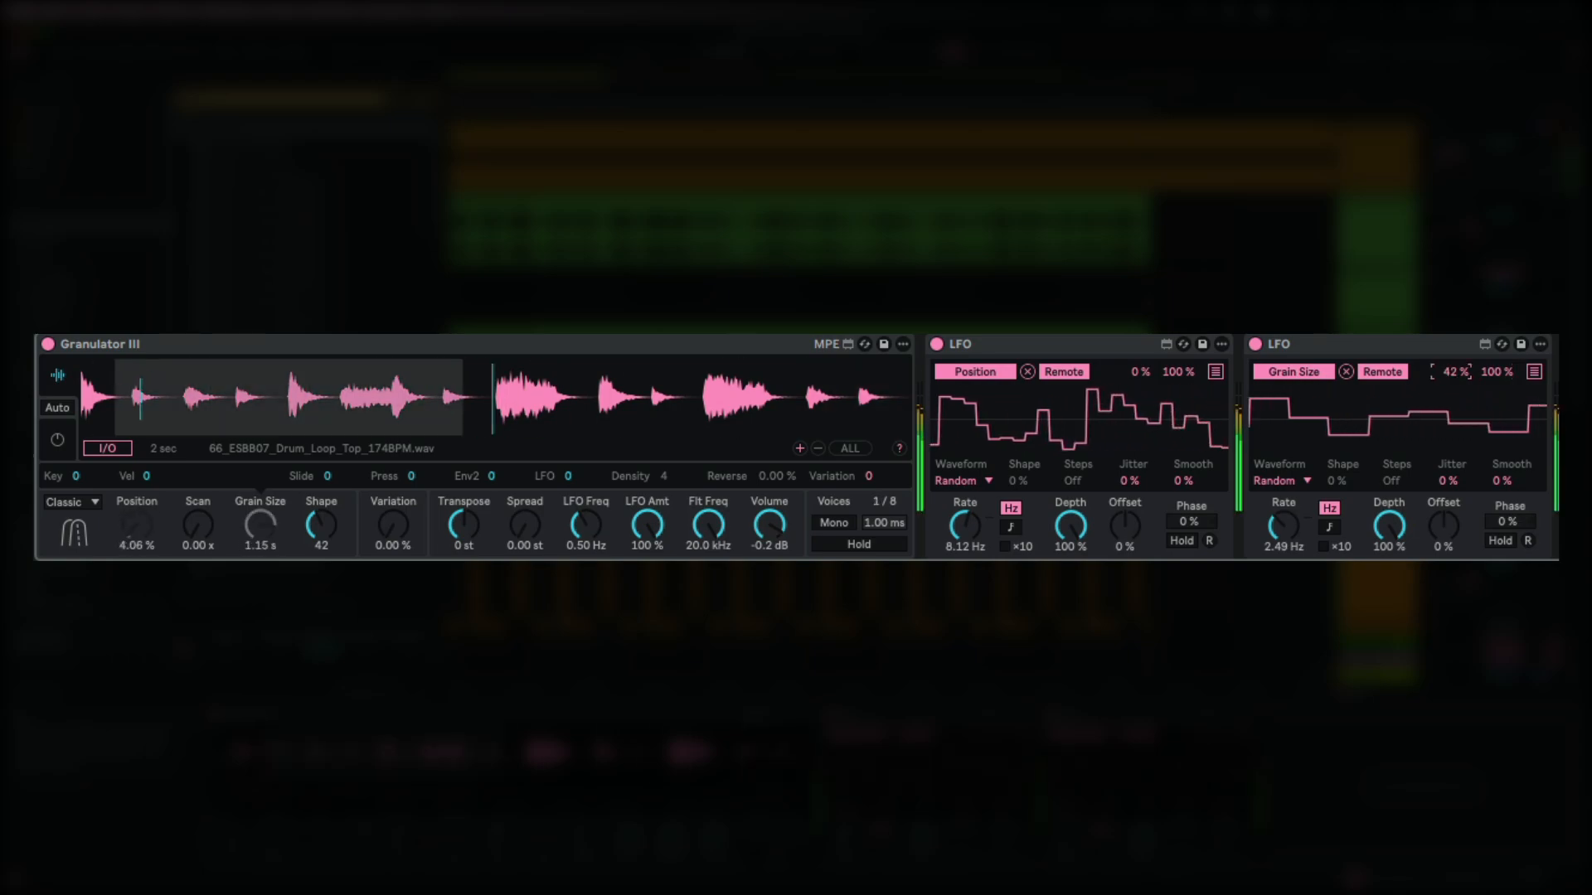
double_click(1454, 373)
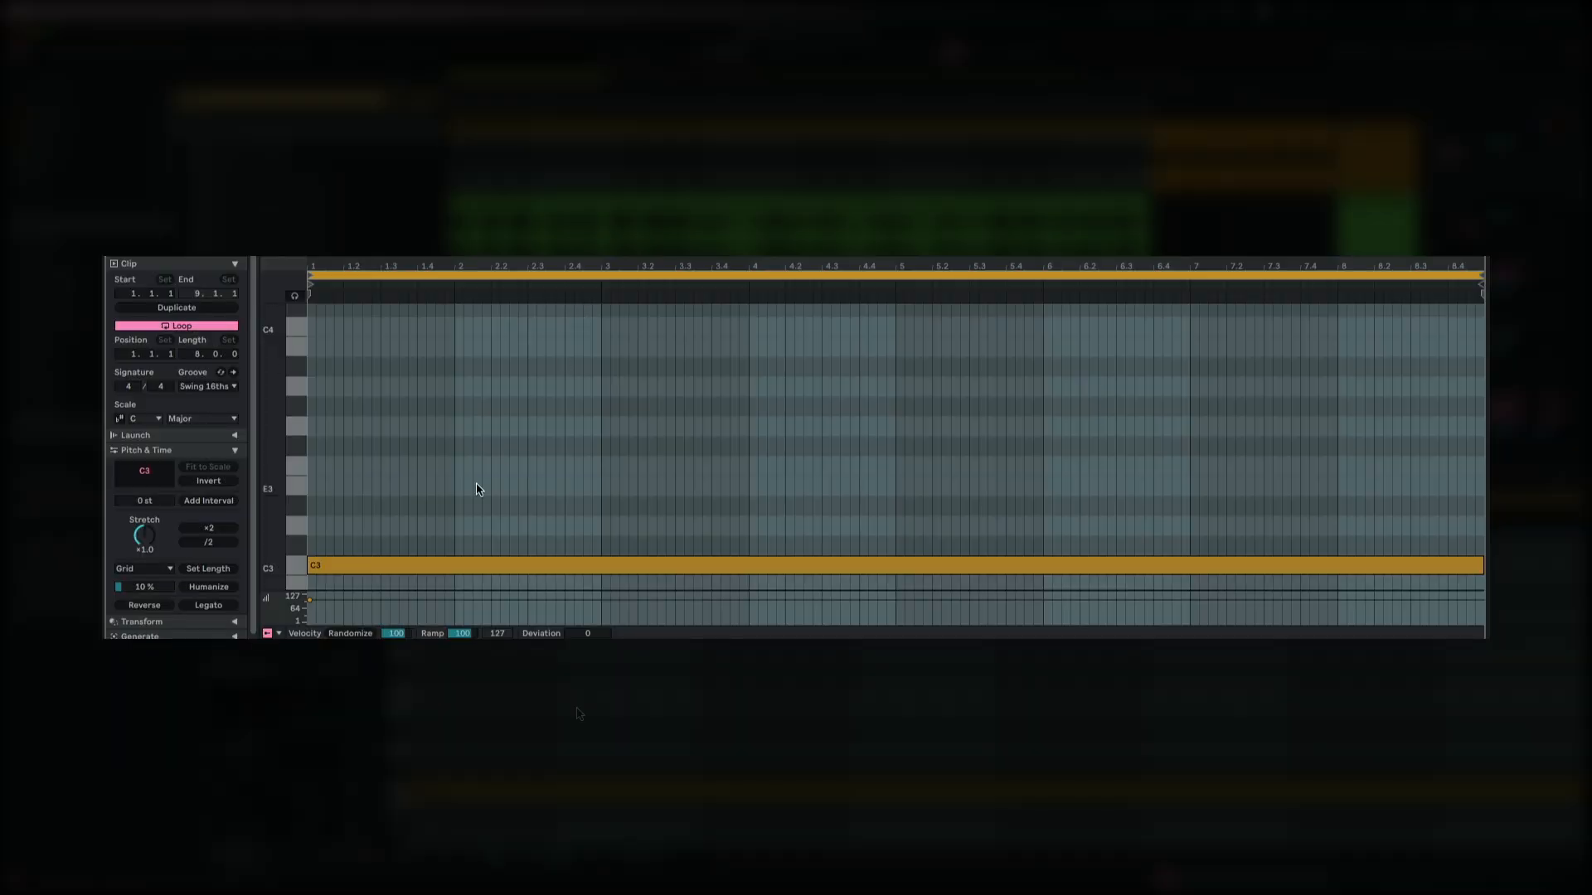
Inspect the C3 note held across the eight-bar MIDI clip and preview its pitch.
scroll(478, 490, "down", 2)
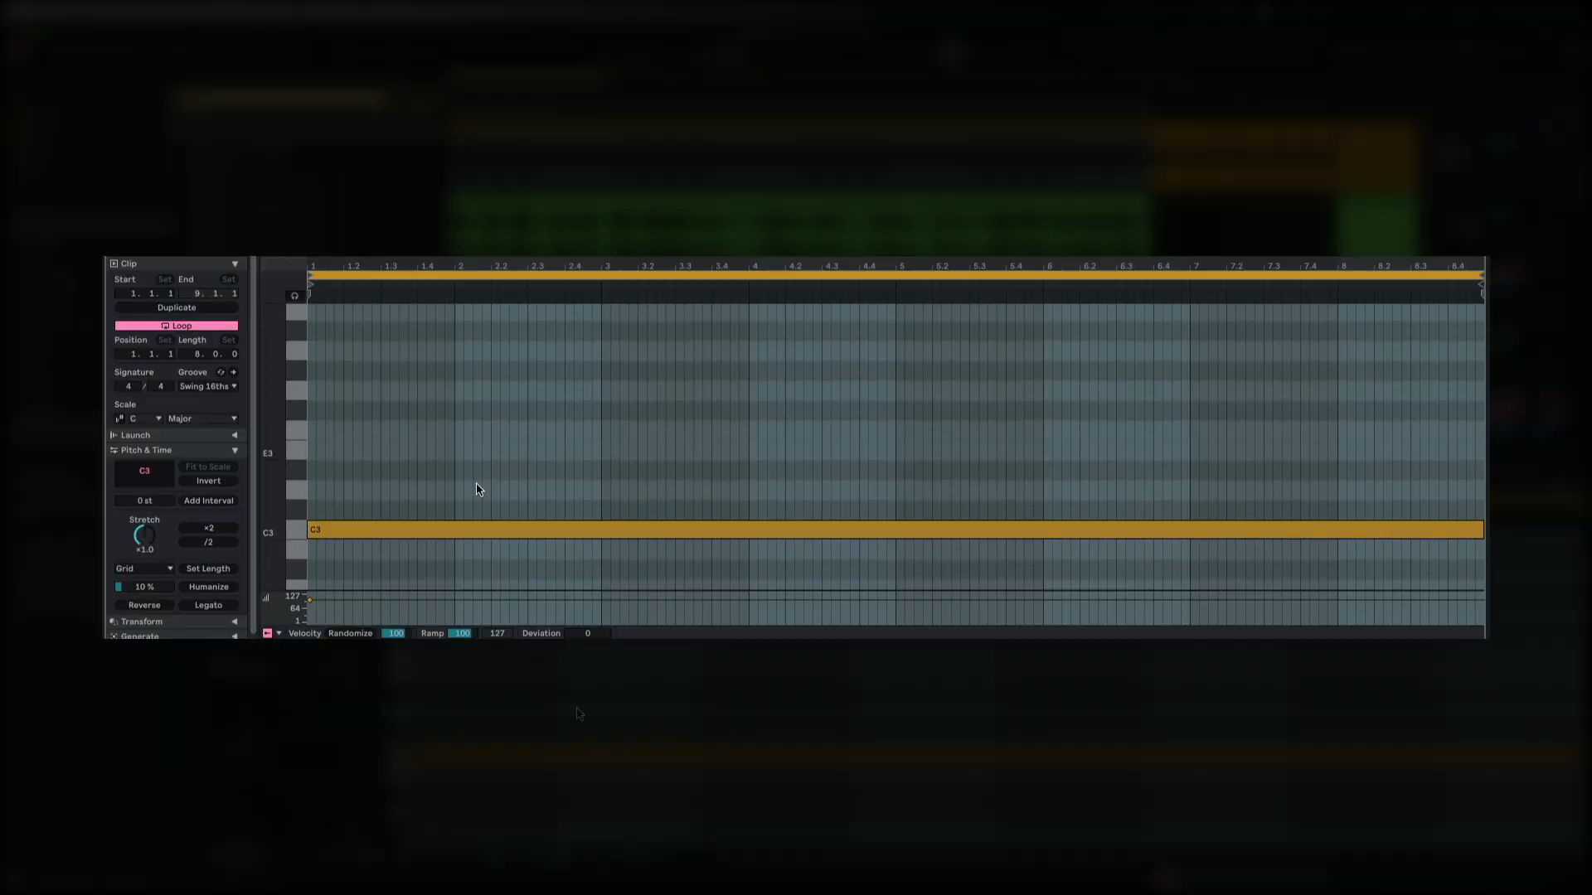
left_click(294, 529)
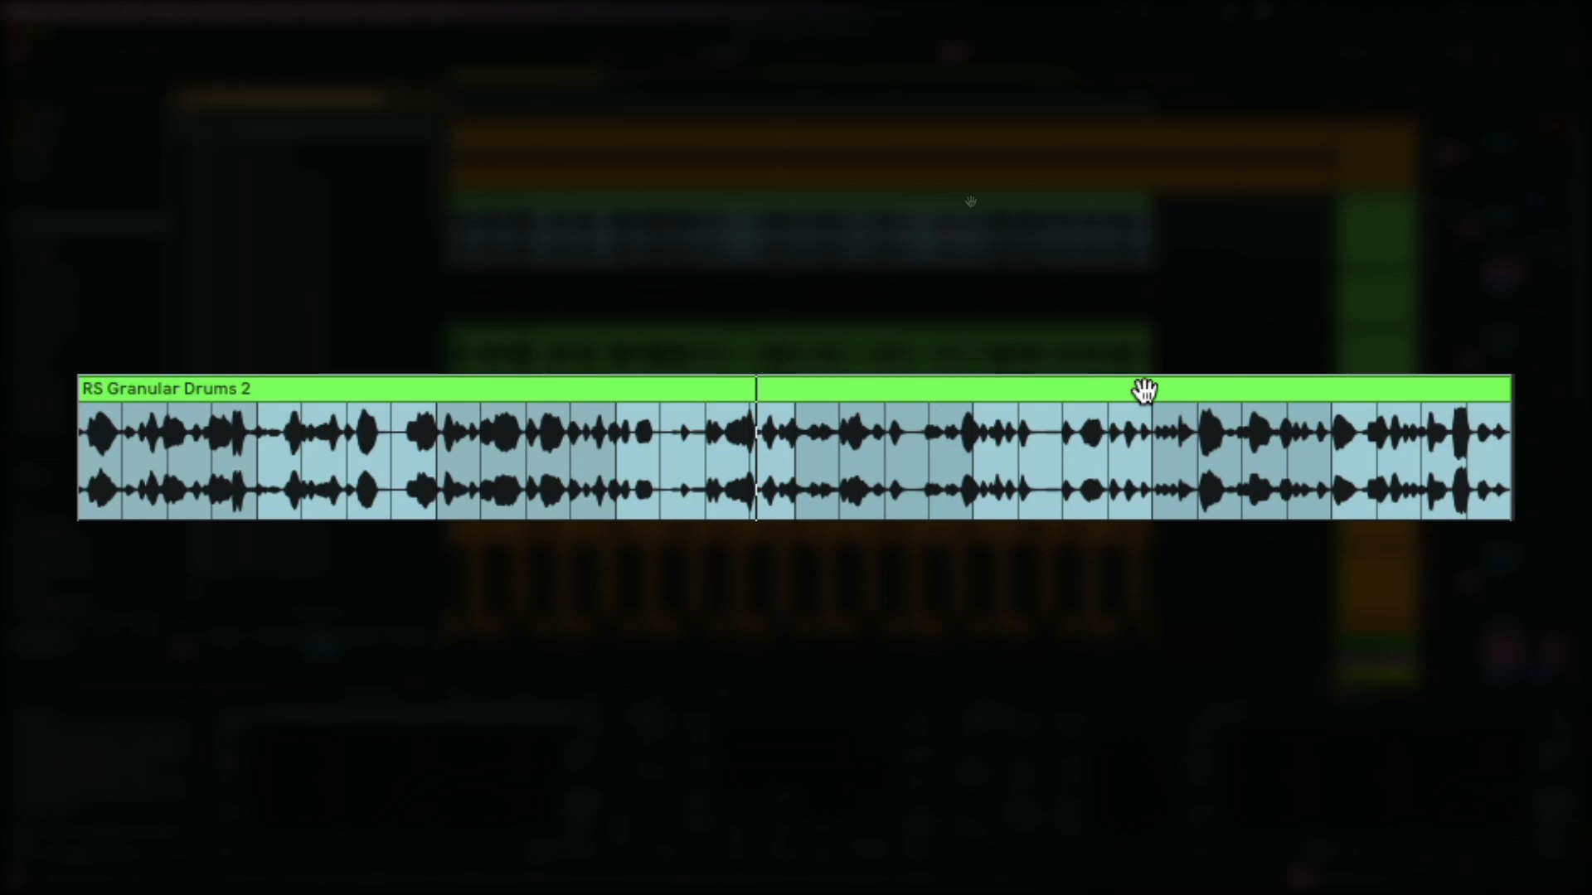
Set the RS Granular Drums 2 clip's Beats warping to preserve 1/16 divisions with transient looping off.
double_click(910, 203)
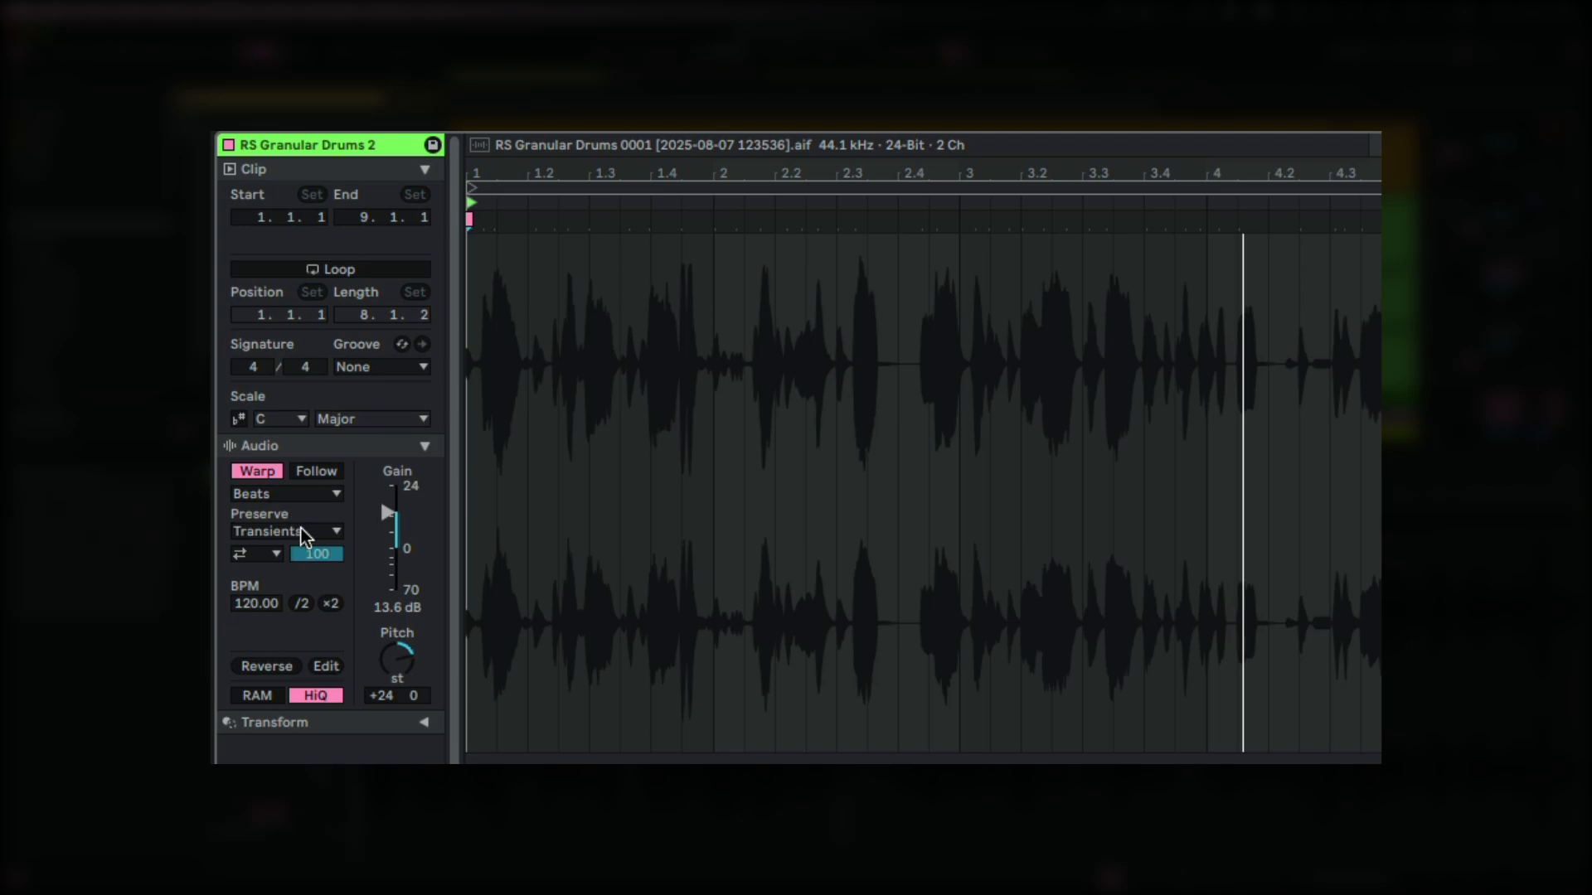
left_click(301, 530)
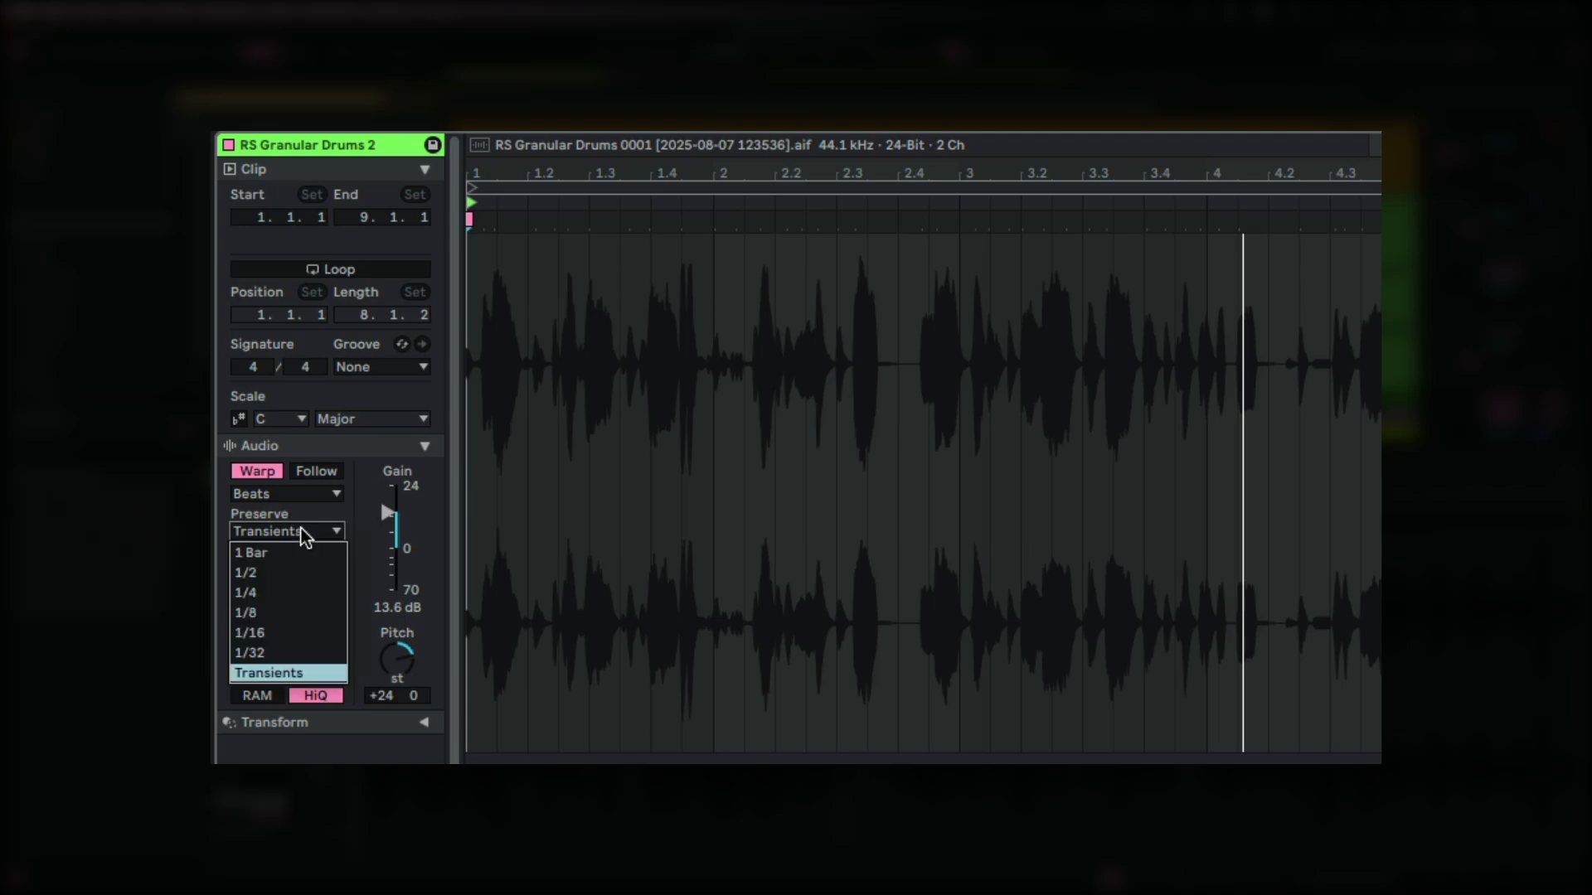
left_click(253, 635)
left_click(260, 555)
left_click(260, 577)
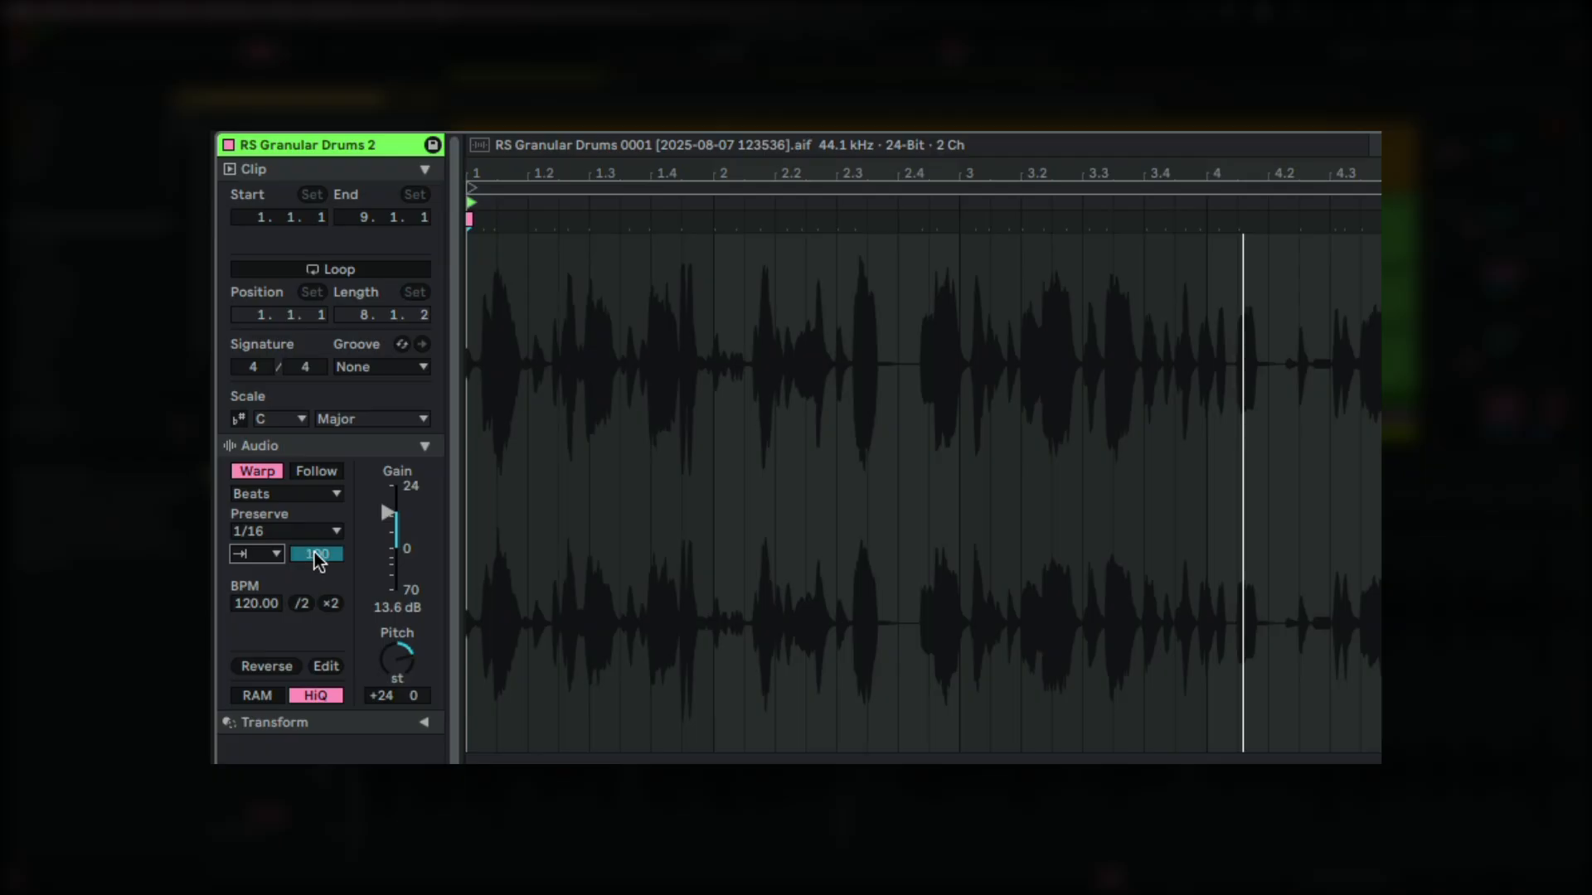
Shorten the clip's transient envelope to 71 and then reduce it further.
type("71")
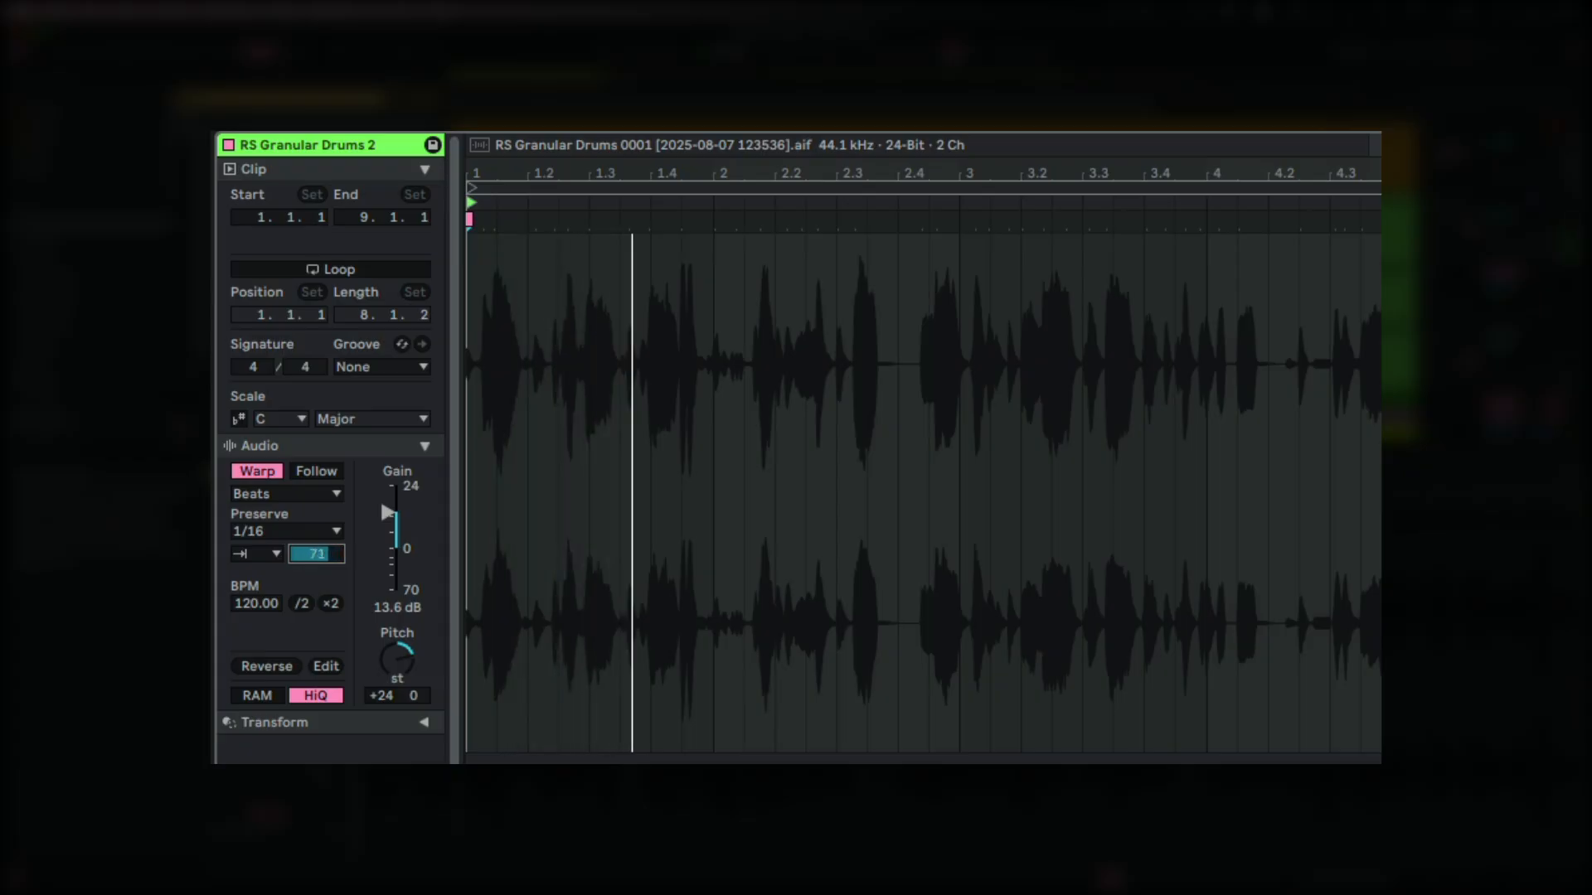
mouse_move(317, 554)
left_mouse_down()
mouse_move(316, 580)
mouse_move(317, 559)
left_mouse_up()
type("3")
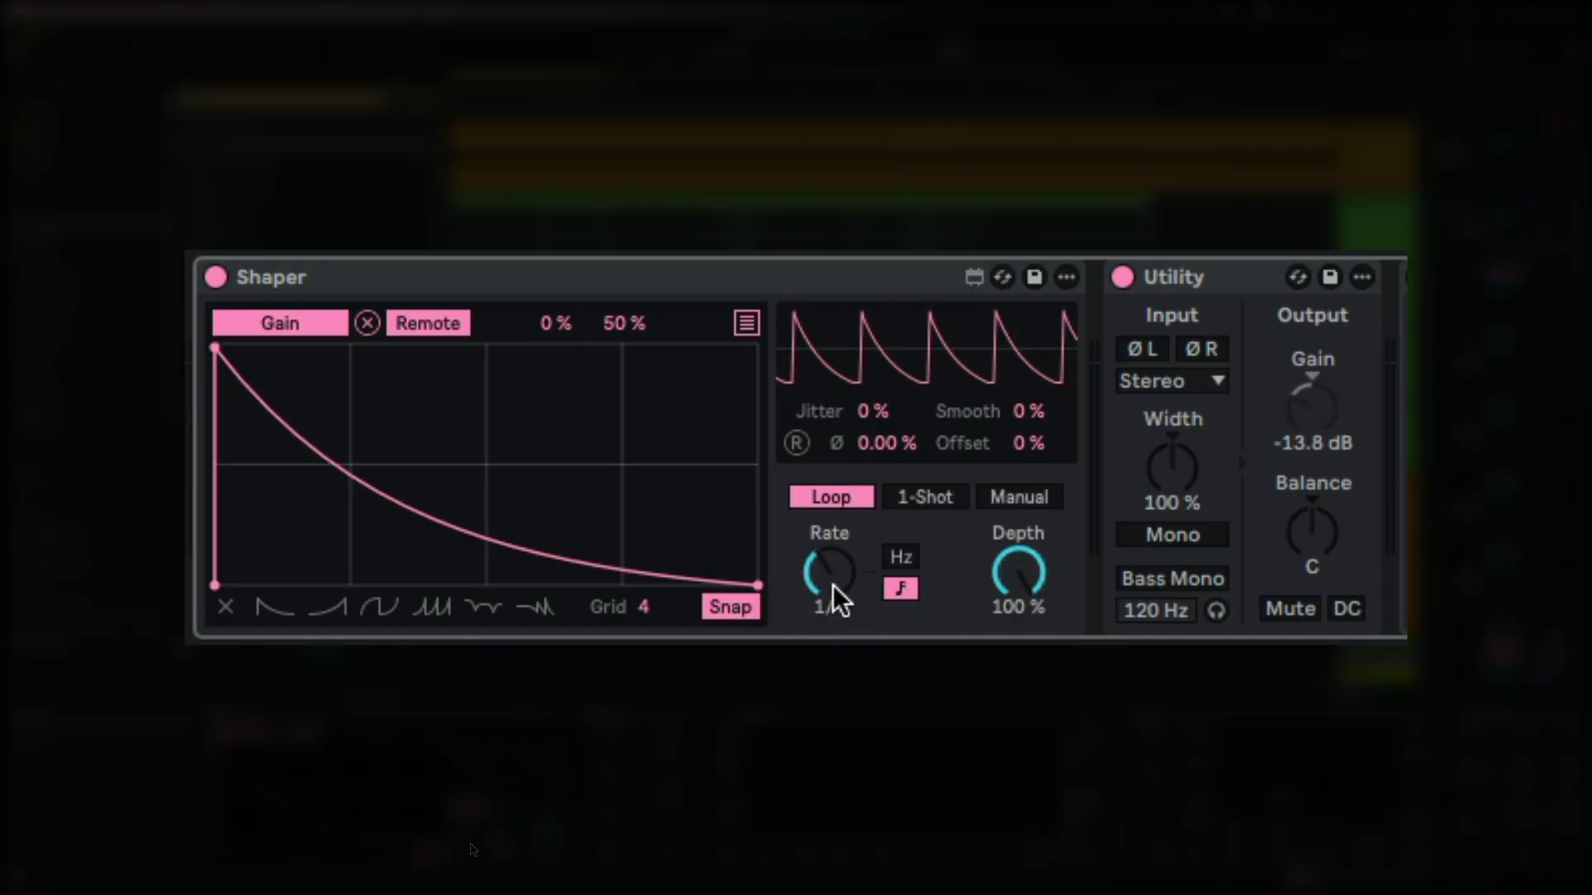
During playback, set the Shaper's rate to 1/16 and pull a new mid-curve breakpoint down for a steeper gain decay.
key("space")
mouse_move(837, 595)
left_mouse_down()
mouse_move(837, 554)
mouse_move(838, 590)
left_mouse_up()
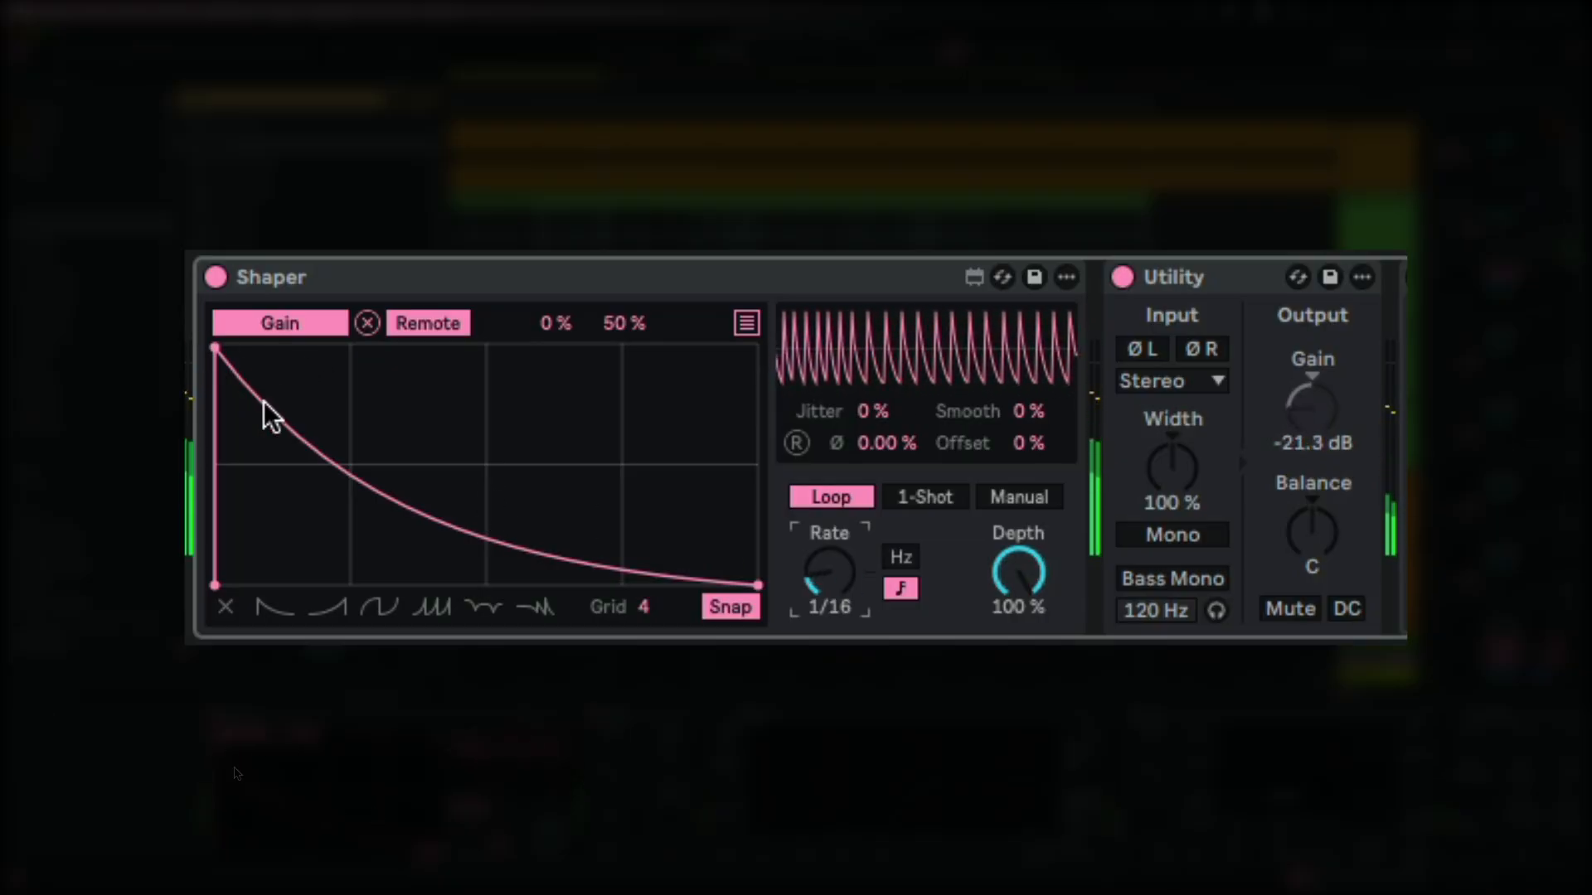
left_click(497, 543)
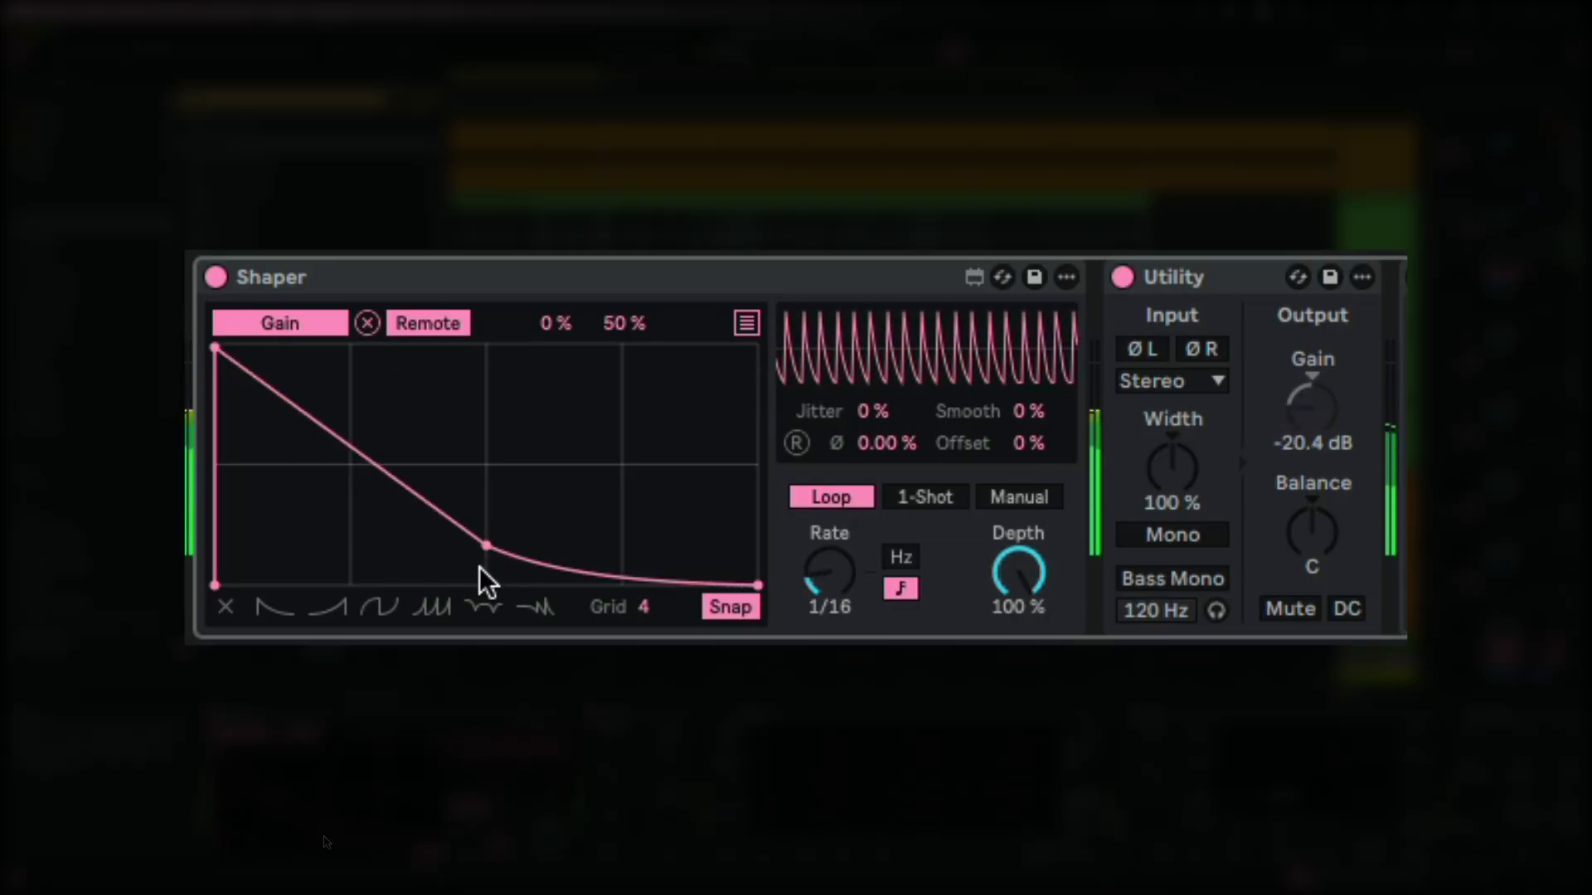
left_click_drag(481, 567, 461, 612)
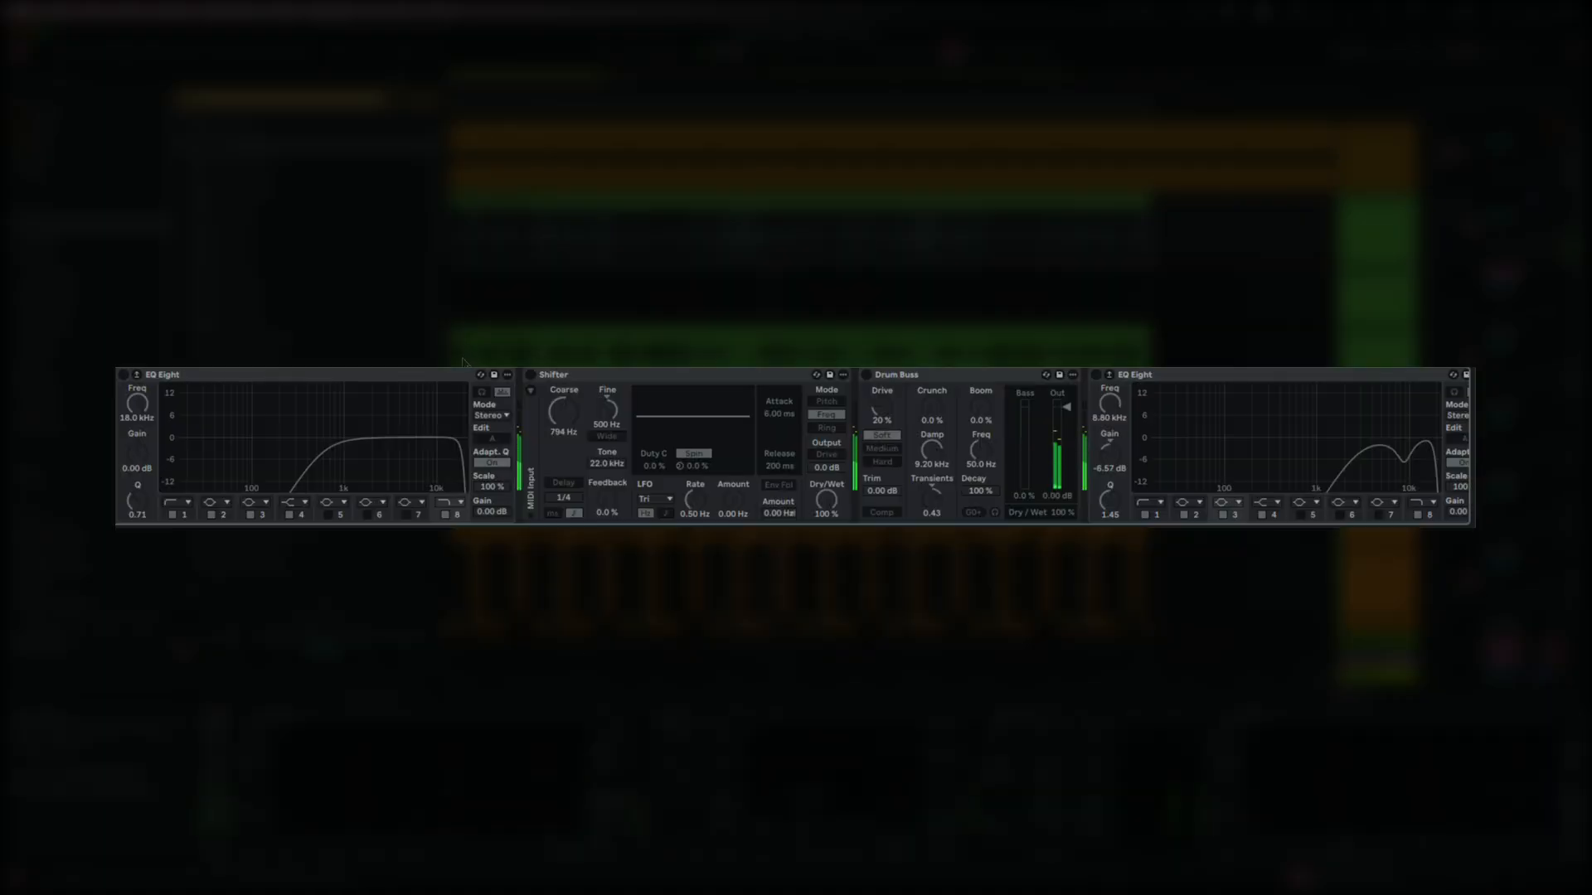
Enable the first EQ Eight and the Shifter in the granular drum track's effect chain.
left_click(209, 375)
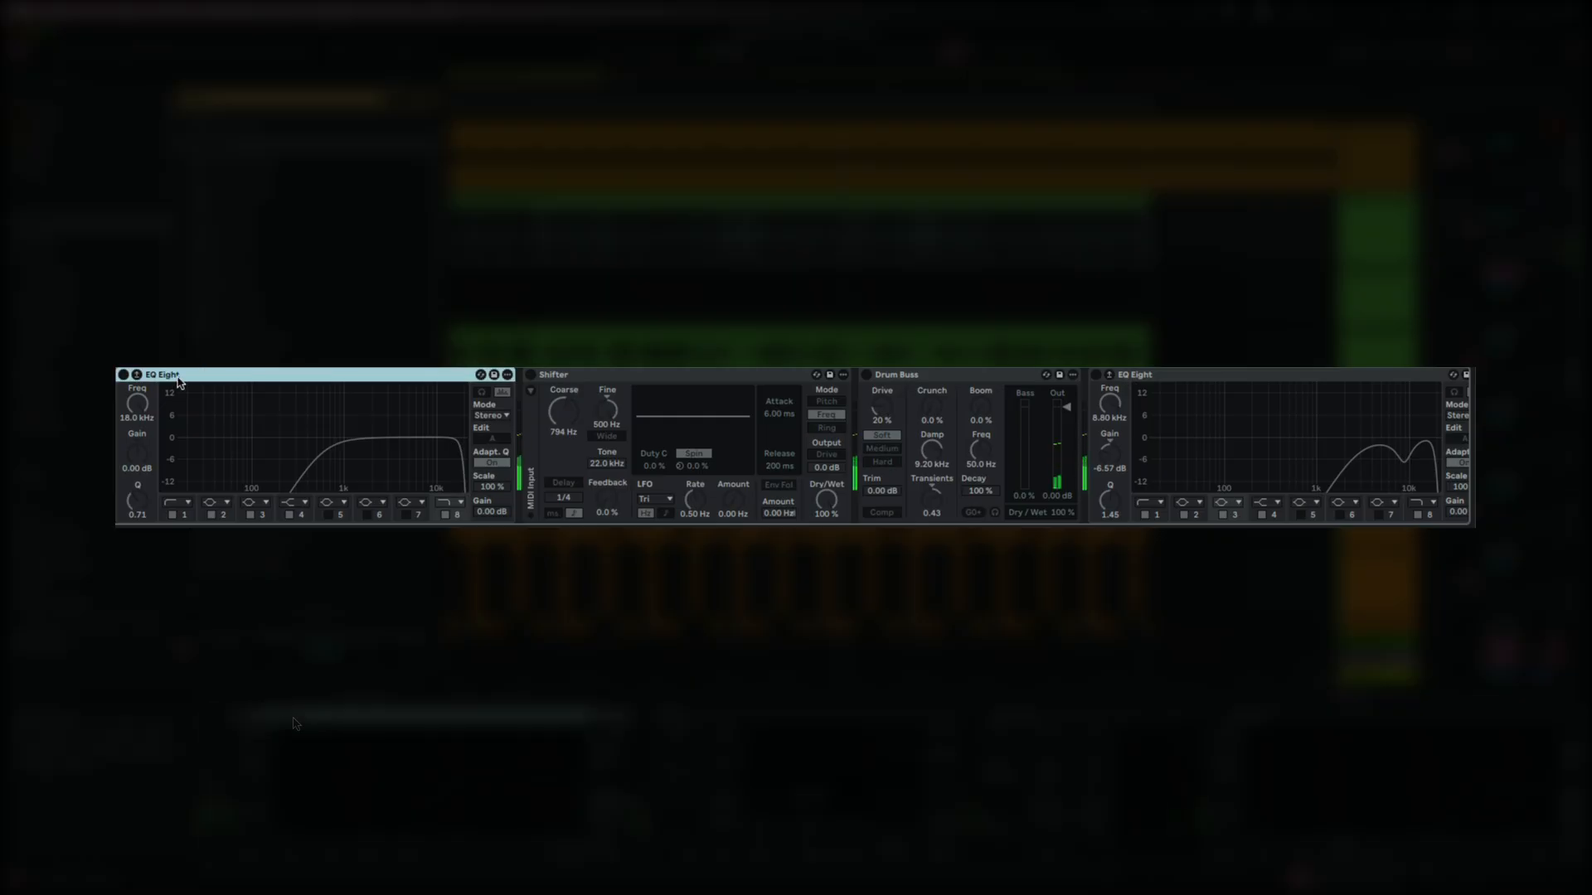
left_click(124, 374)
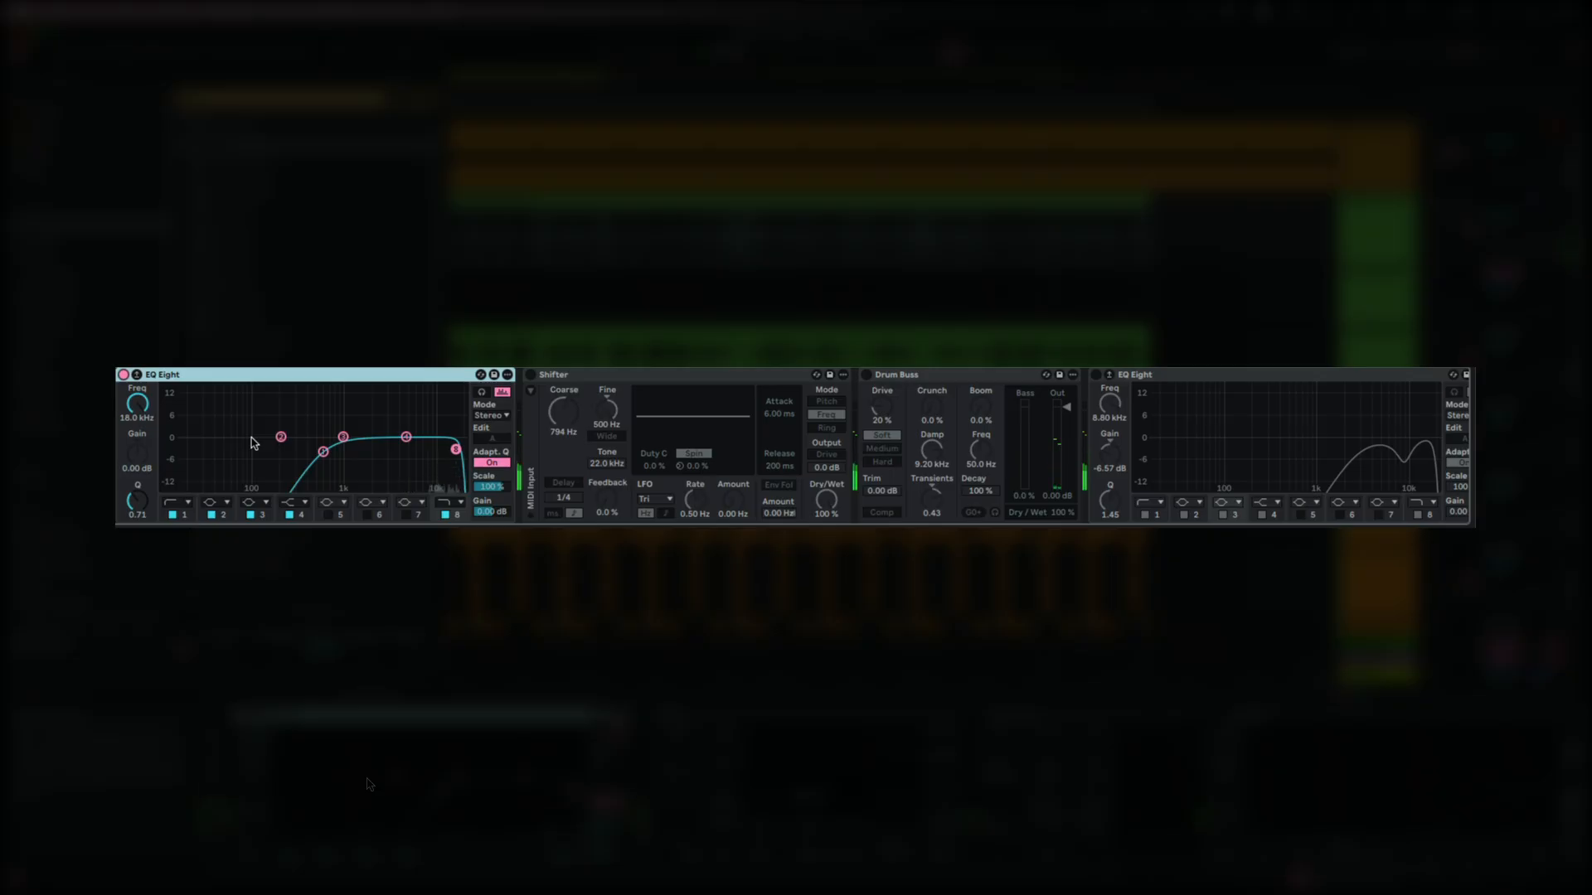
left_click(532, 375)
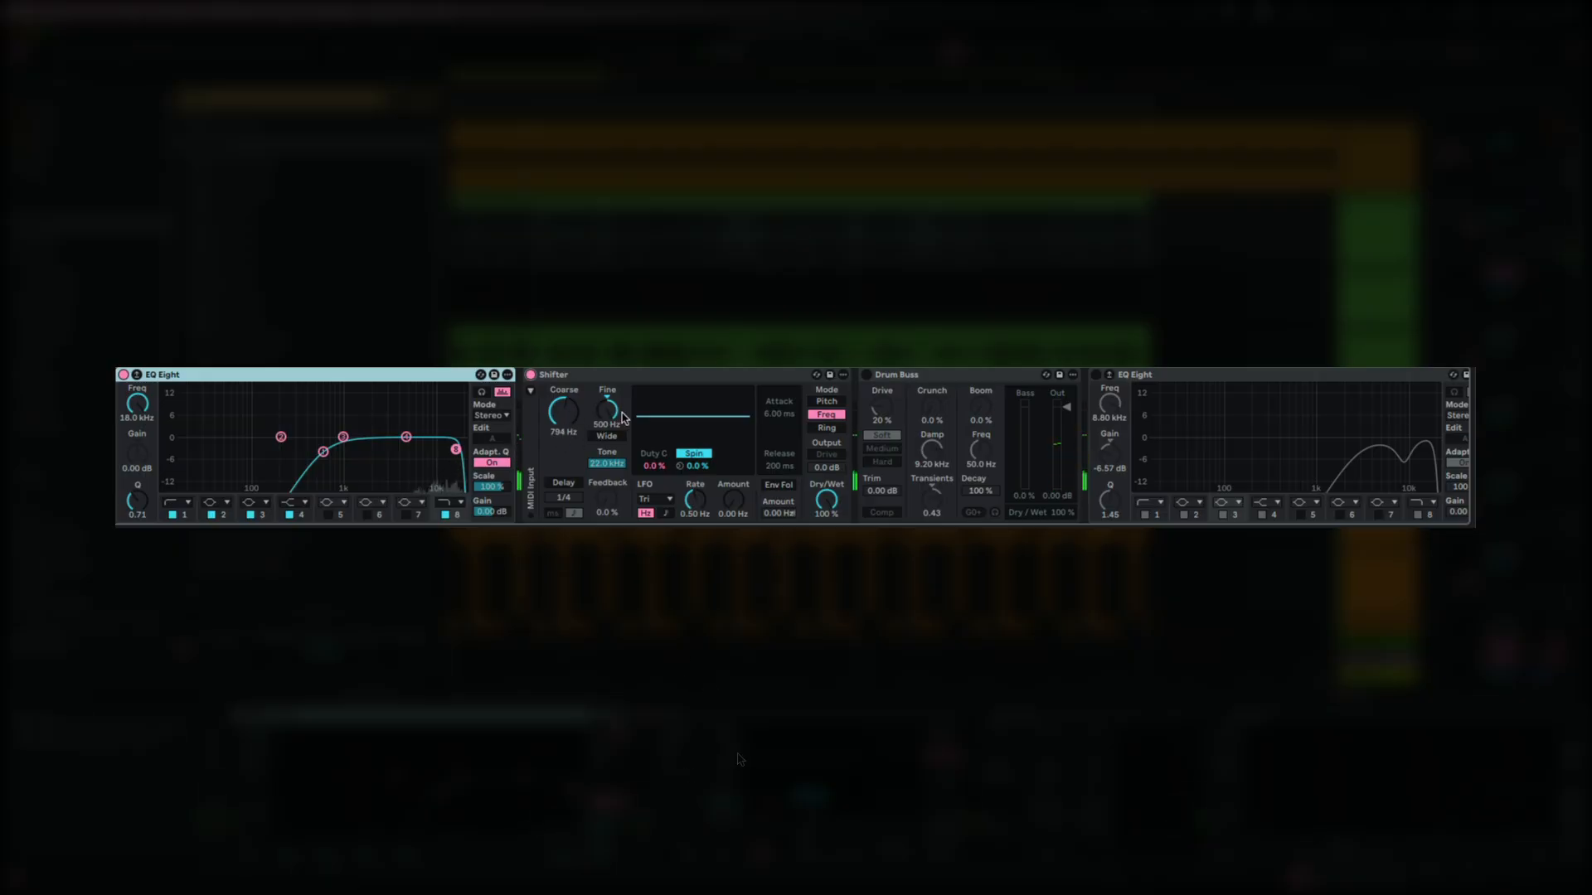
Enable the Drum Buss and set its Transients to 0.43.
left_click(931, 376)
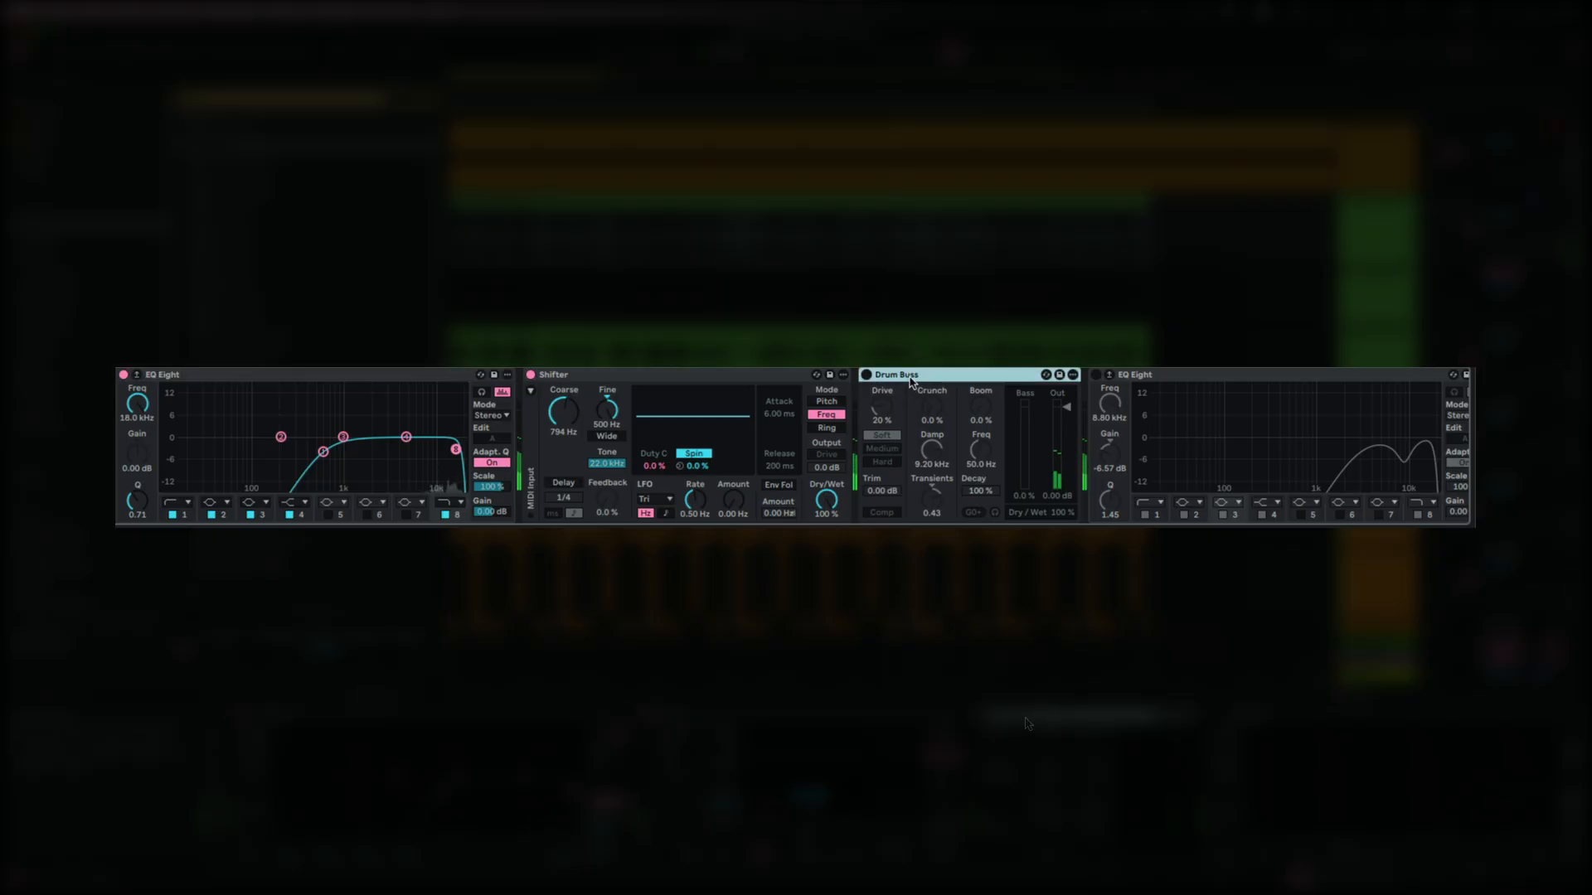
left_click(866, 375)
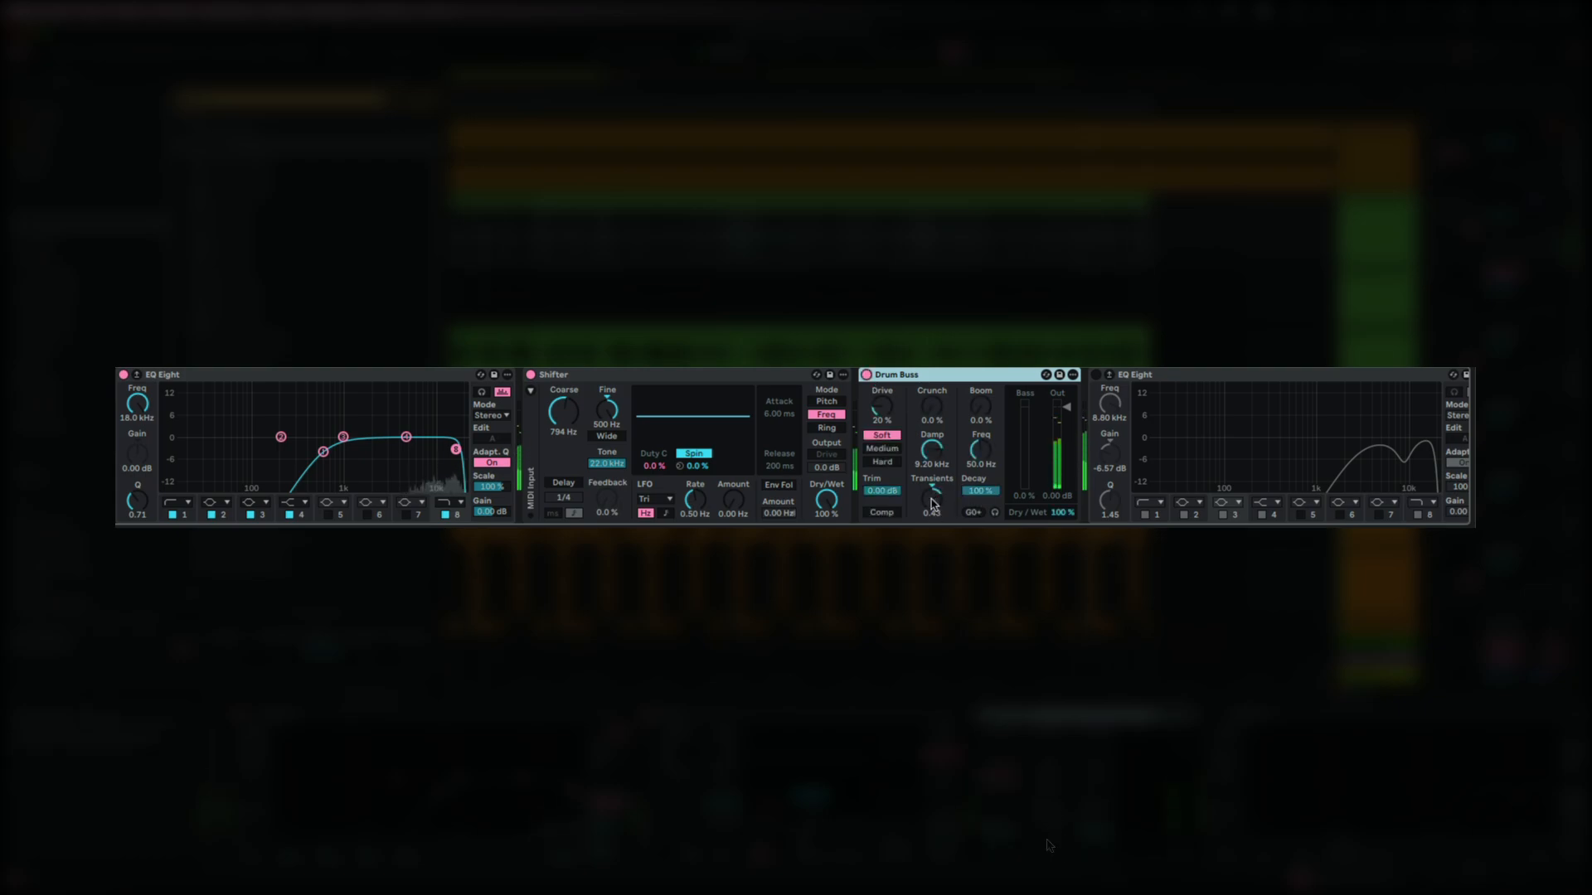
left_click_drag(936, 502, 936, 500)
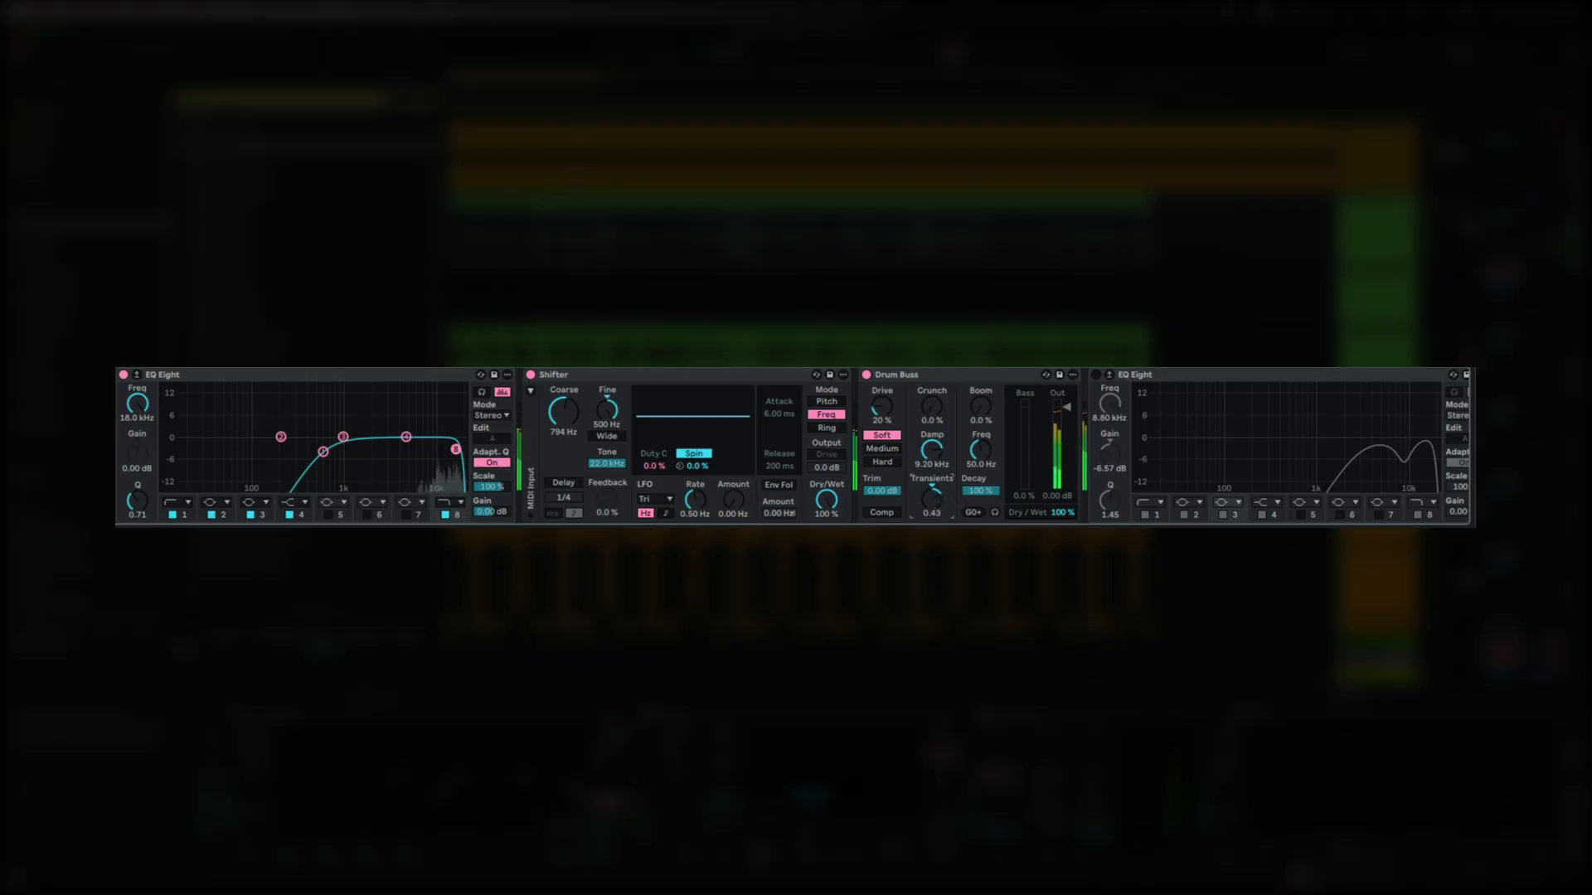
Enable the second EQ Eight, placed between the Drum Buss and the Glue Compressor.
scroll(1006, 409, "right", 5)
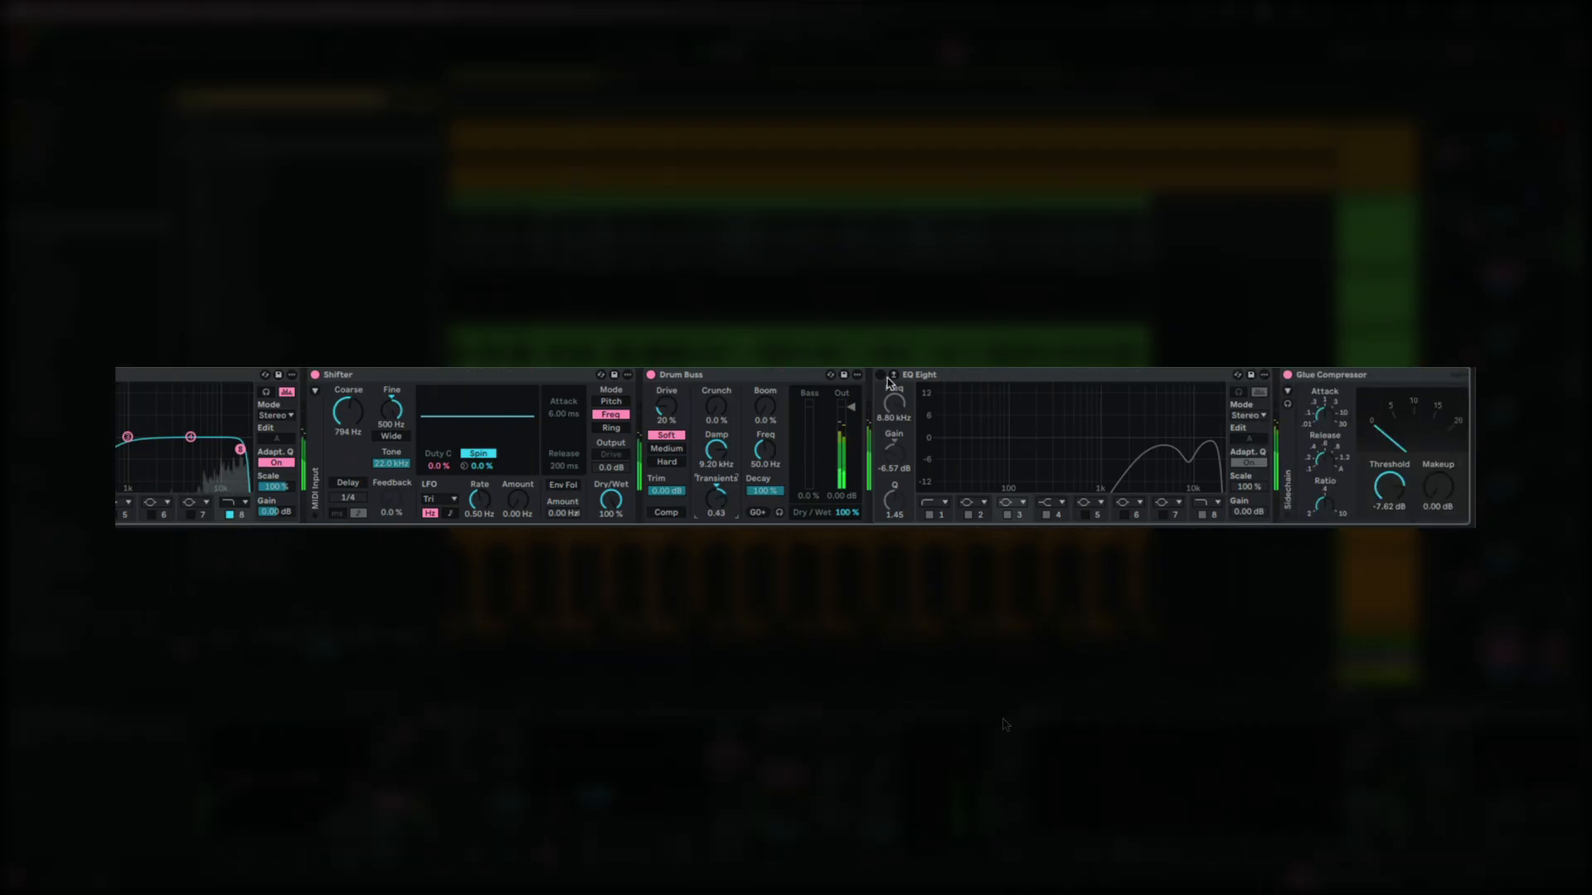
left_click(880, 375)
scroll(954, 440, "right", 3)
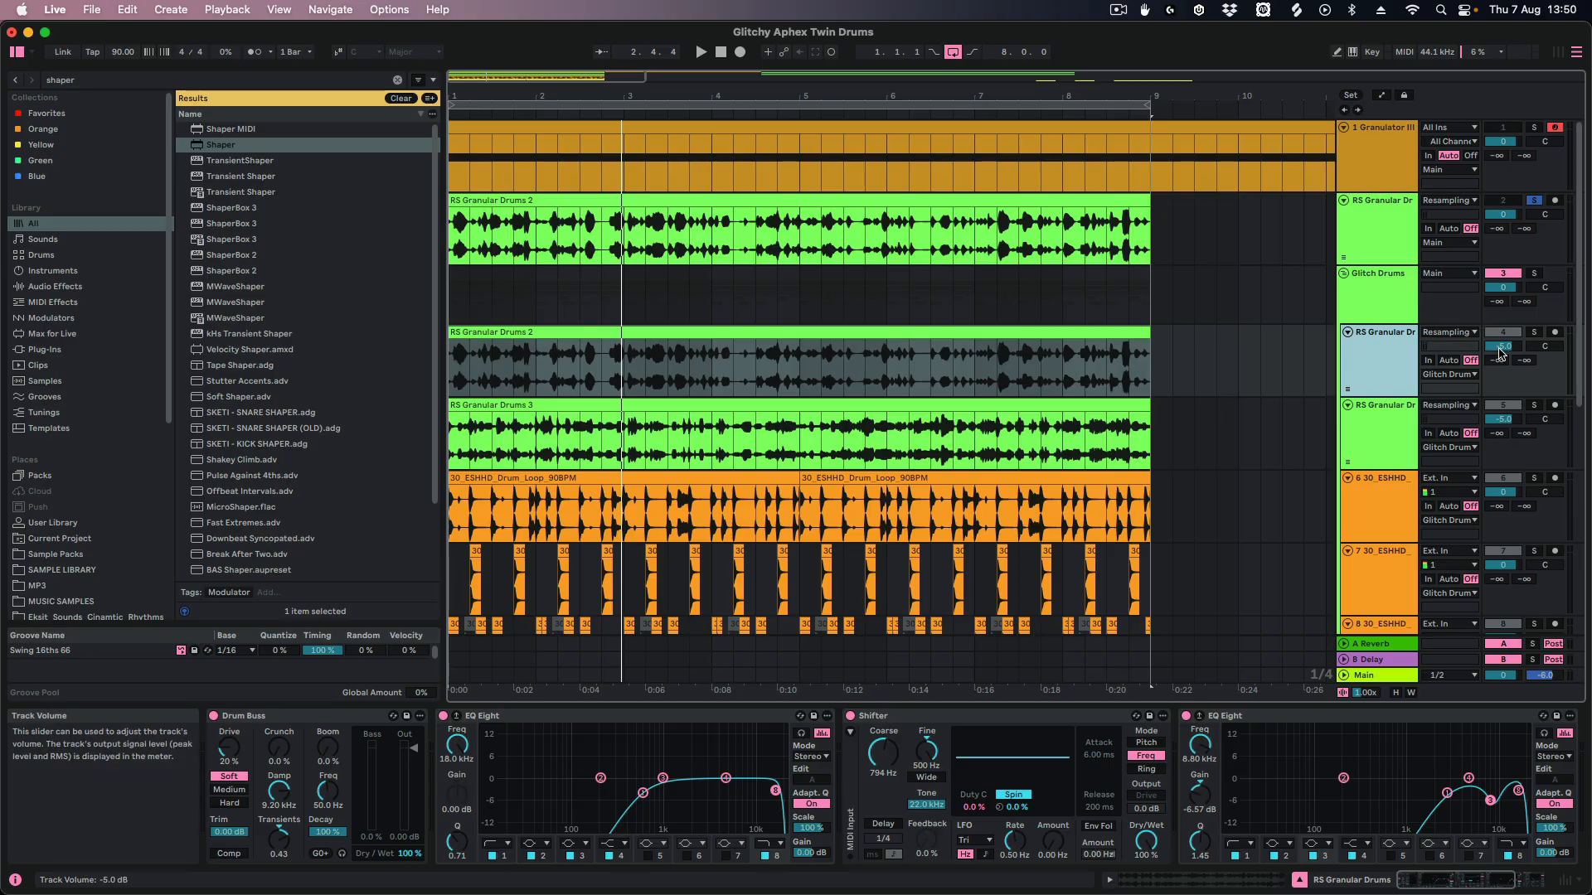
Set the first RS Granular Drums track in the Glitch Drums group to 0 dB and play it soloed.
left_click(1503, 347)
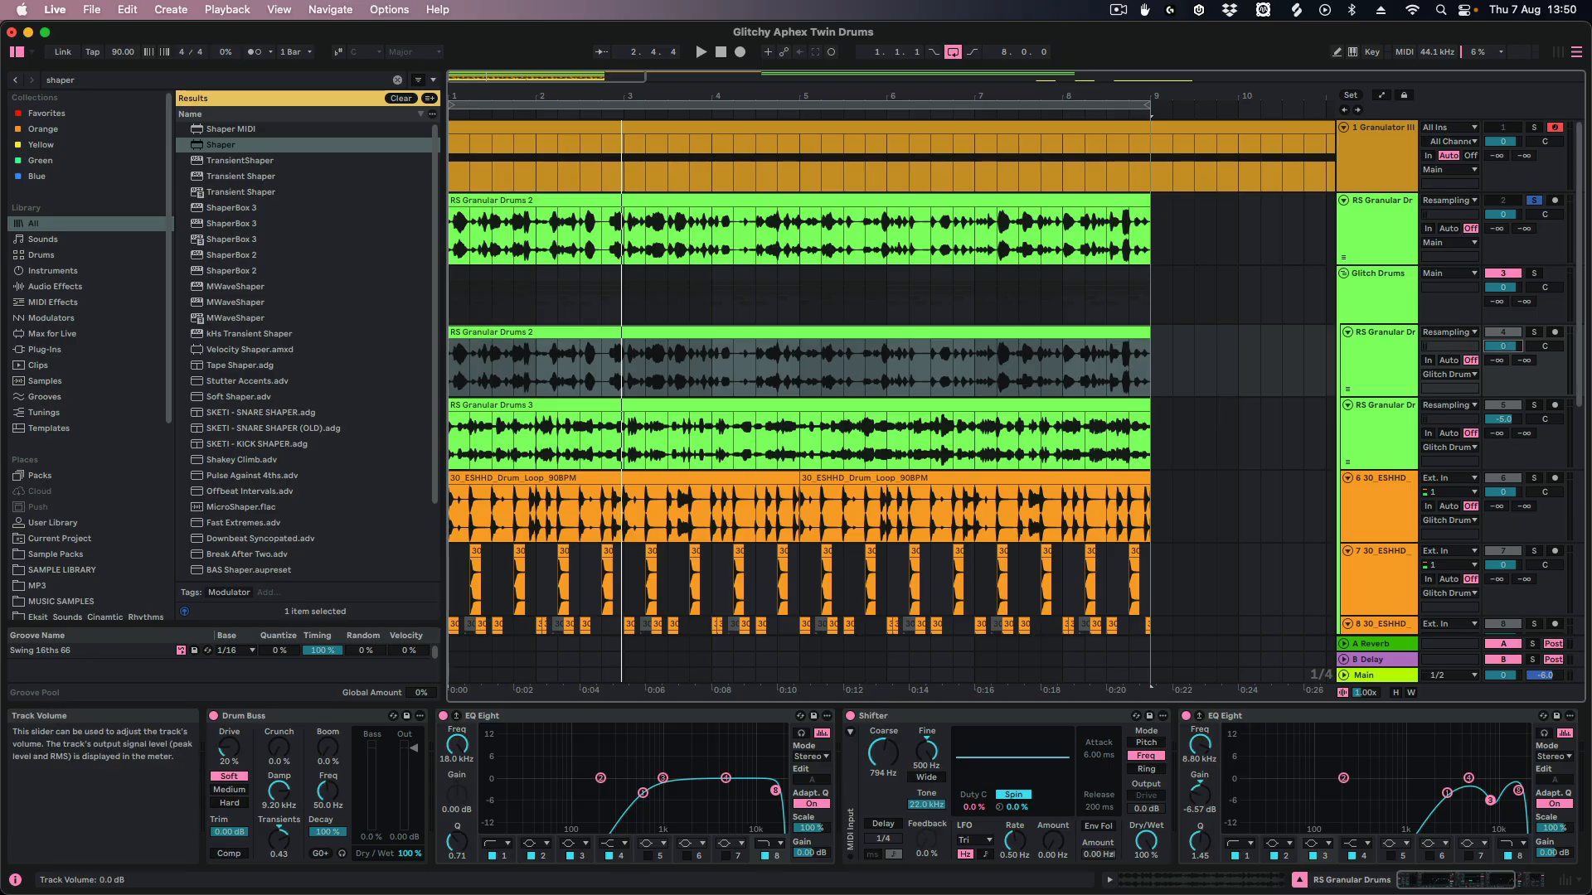
left_click(1399, 378)
key("space")
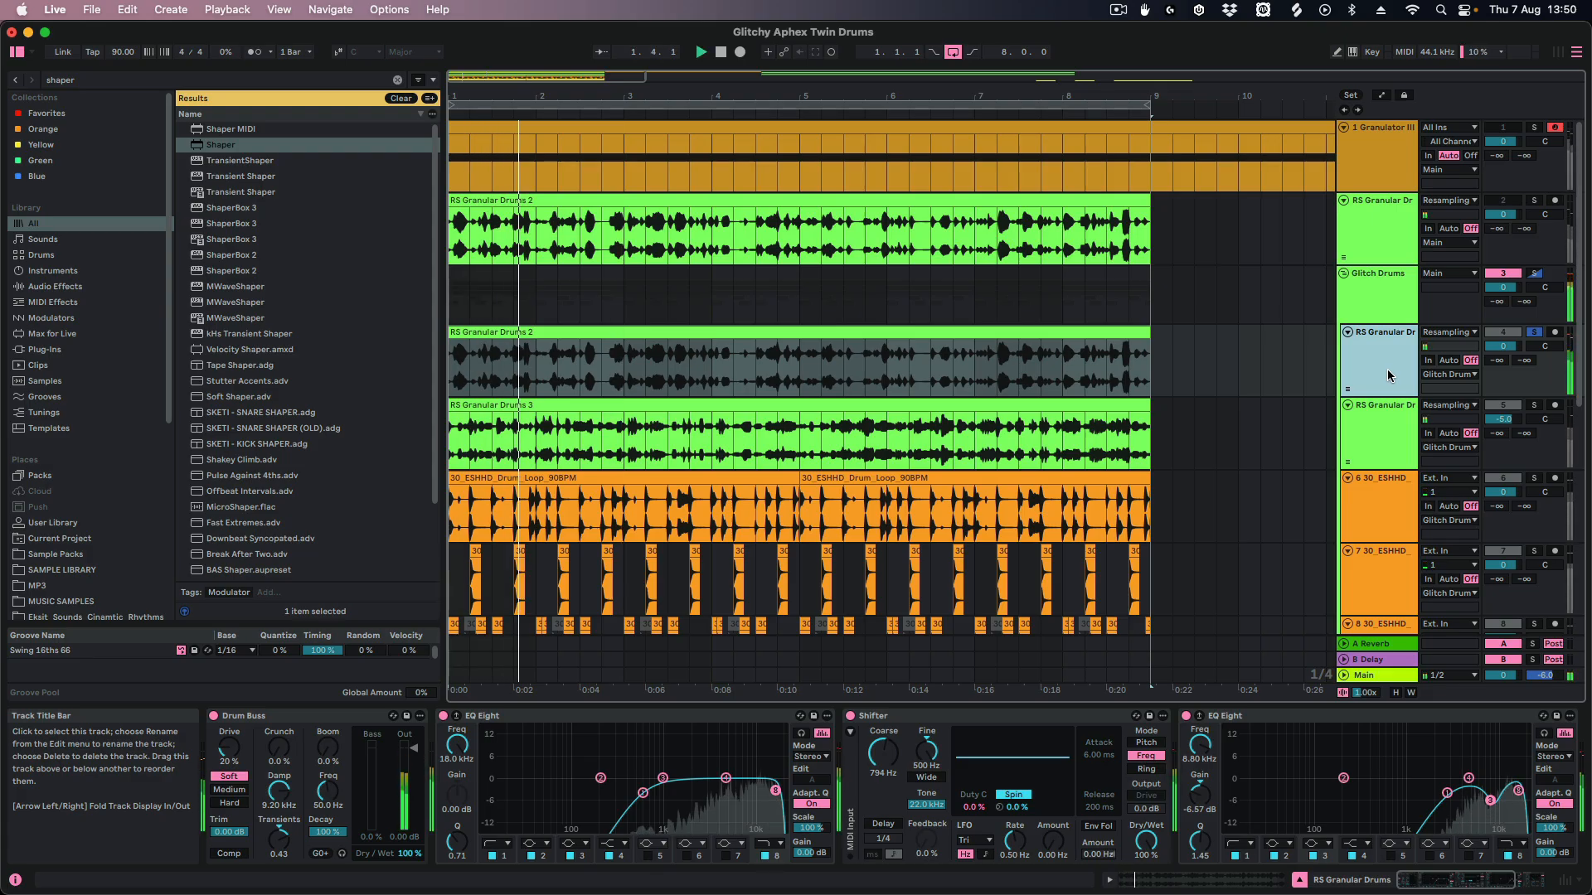
Select the second RS Granular Drums track in the Glitch Drums group to show its effect chain, and stop playback.
left_click(1389, 425)
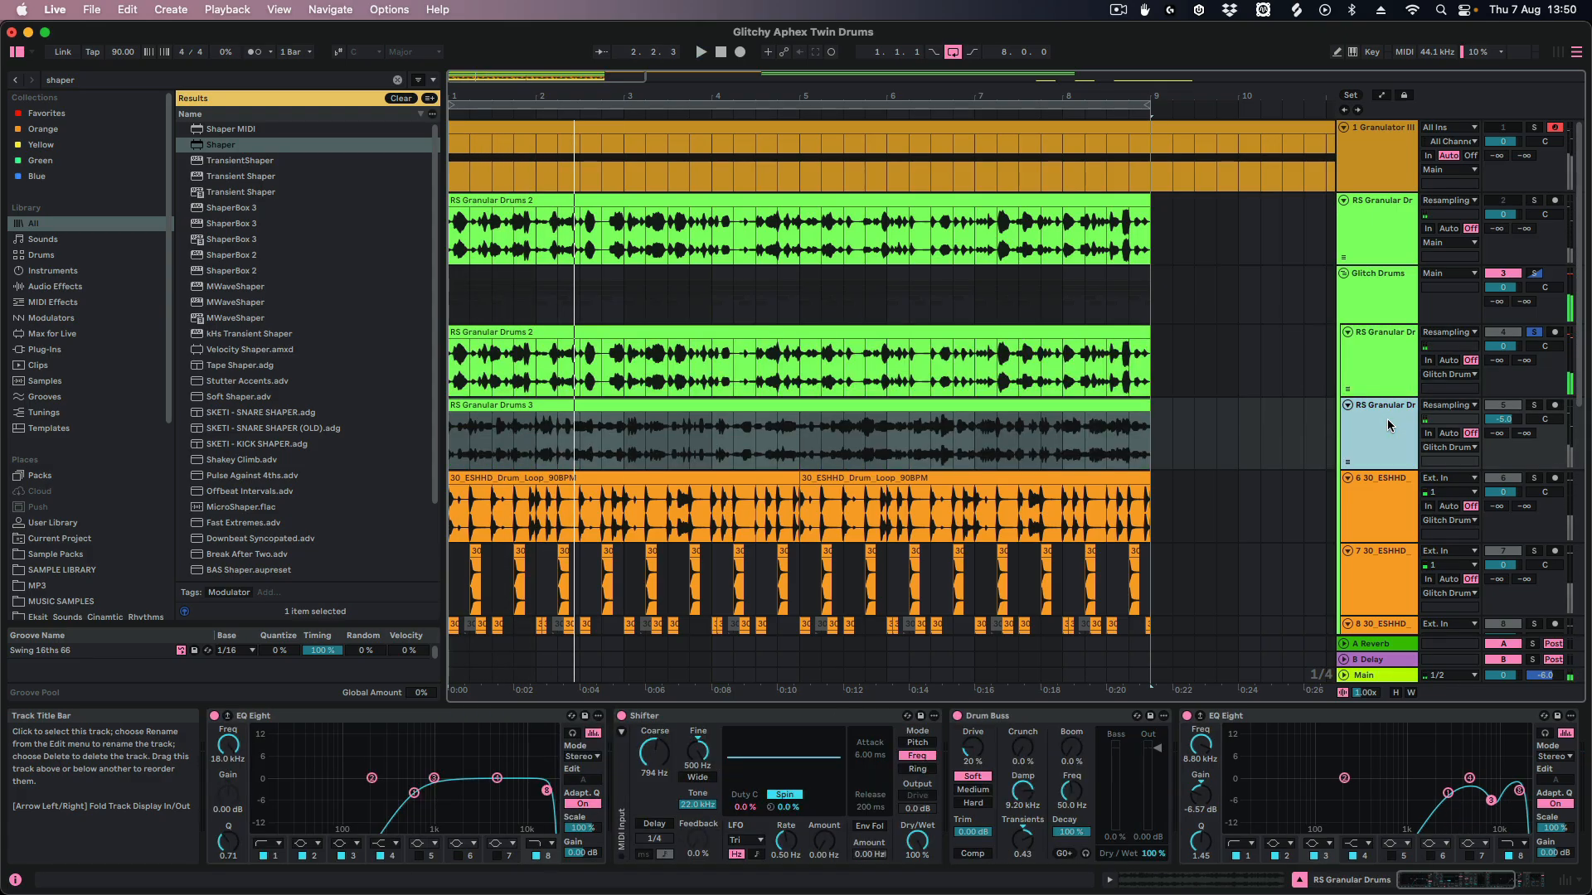
key("space")
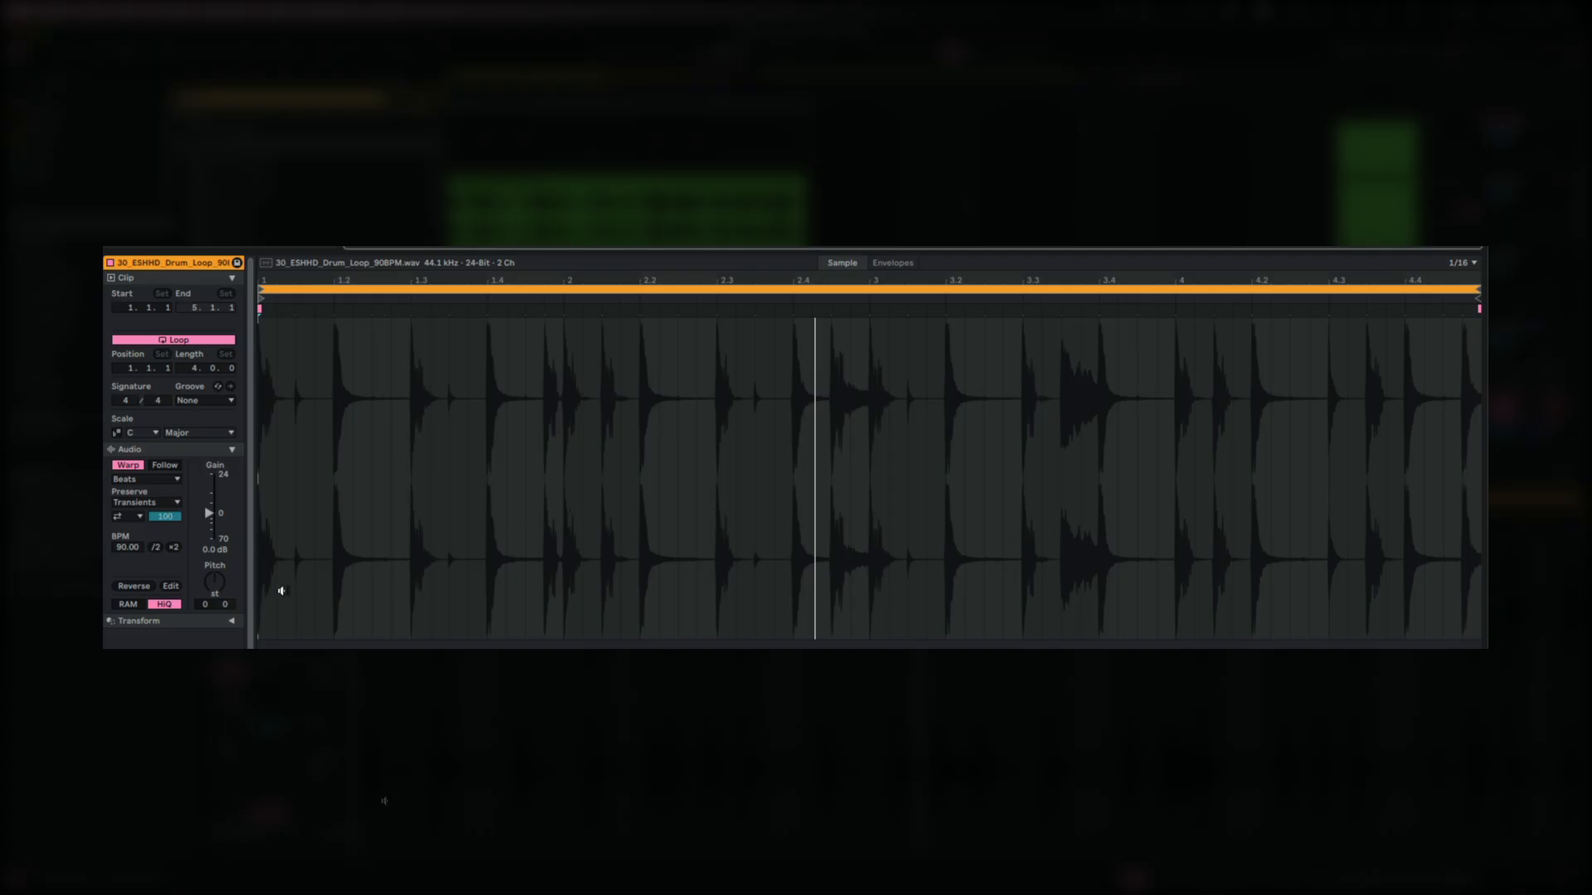
Transpose the drum loop clip up 24 semitones and set its Beats transient loop mode to no looping.
left_click(217, 583)
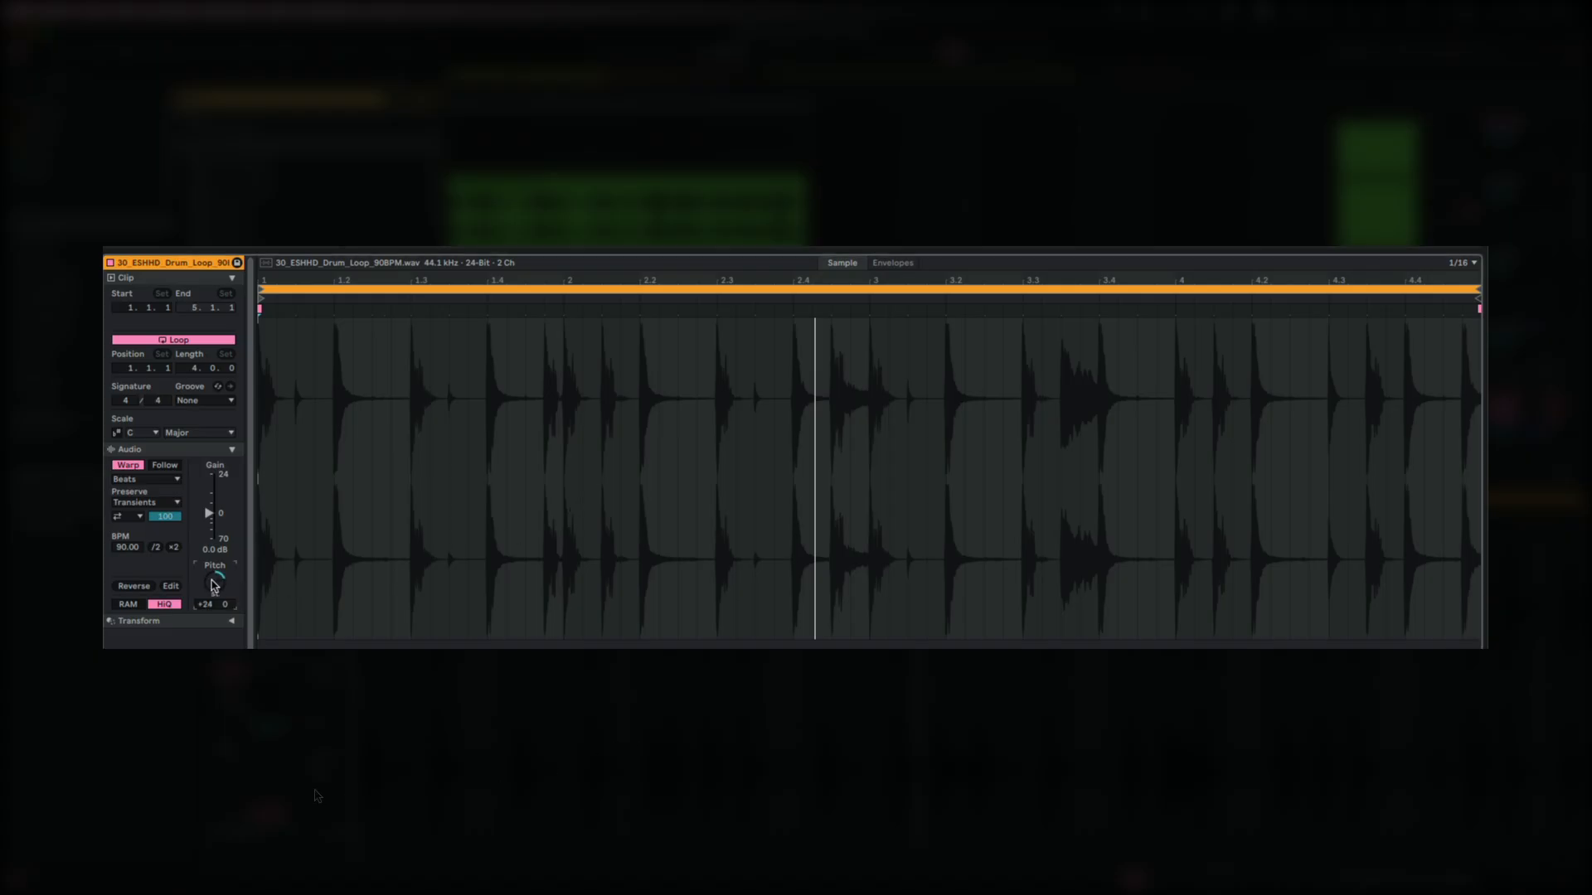
left_click(313, 536)
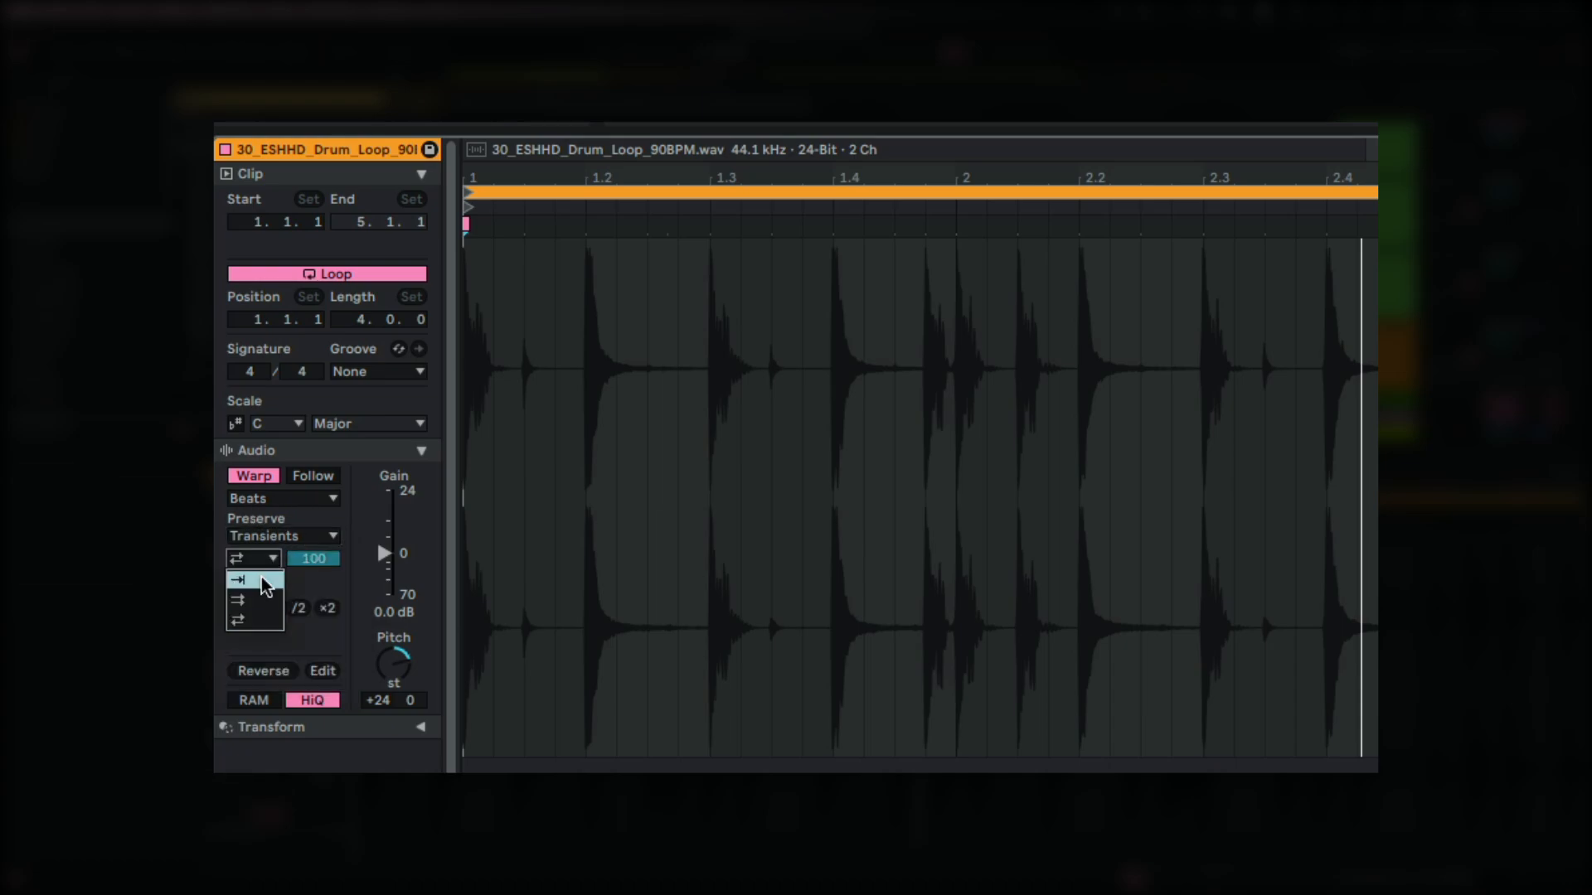
left_click(252, 579)
Reduce the drum loop clip's transient envelope to shorten each hit.
left_click(322, 563)
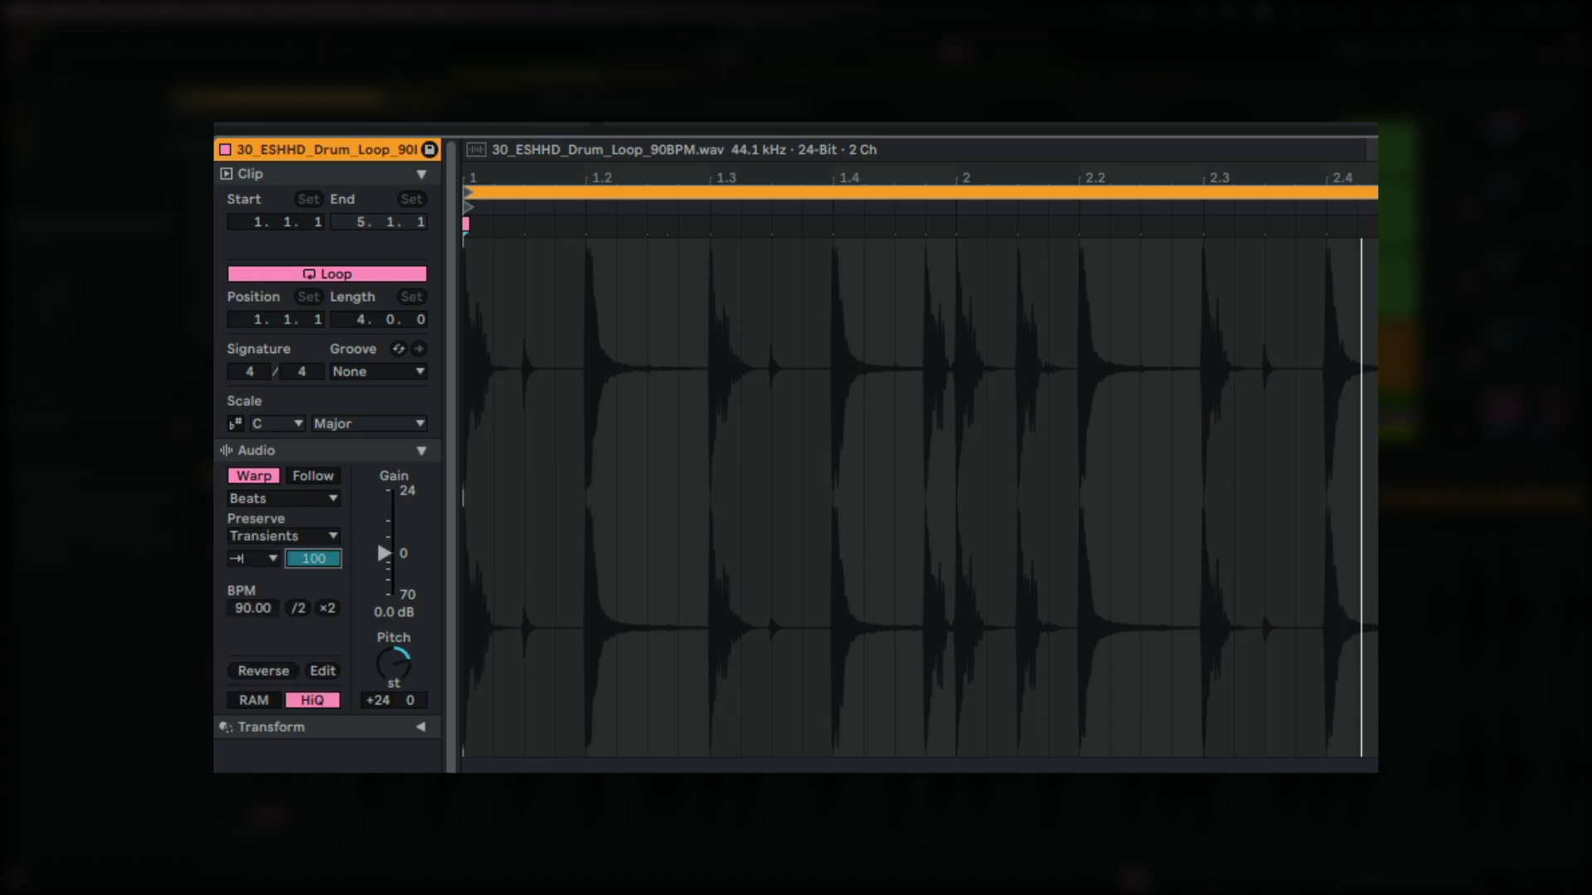
type("72")
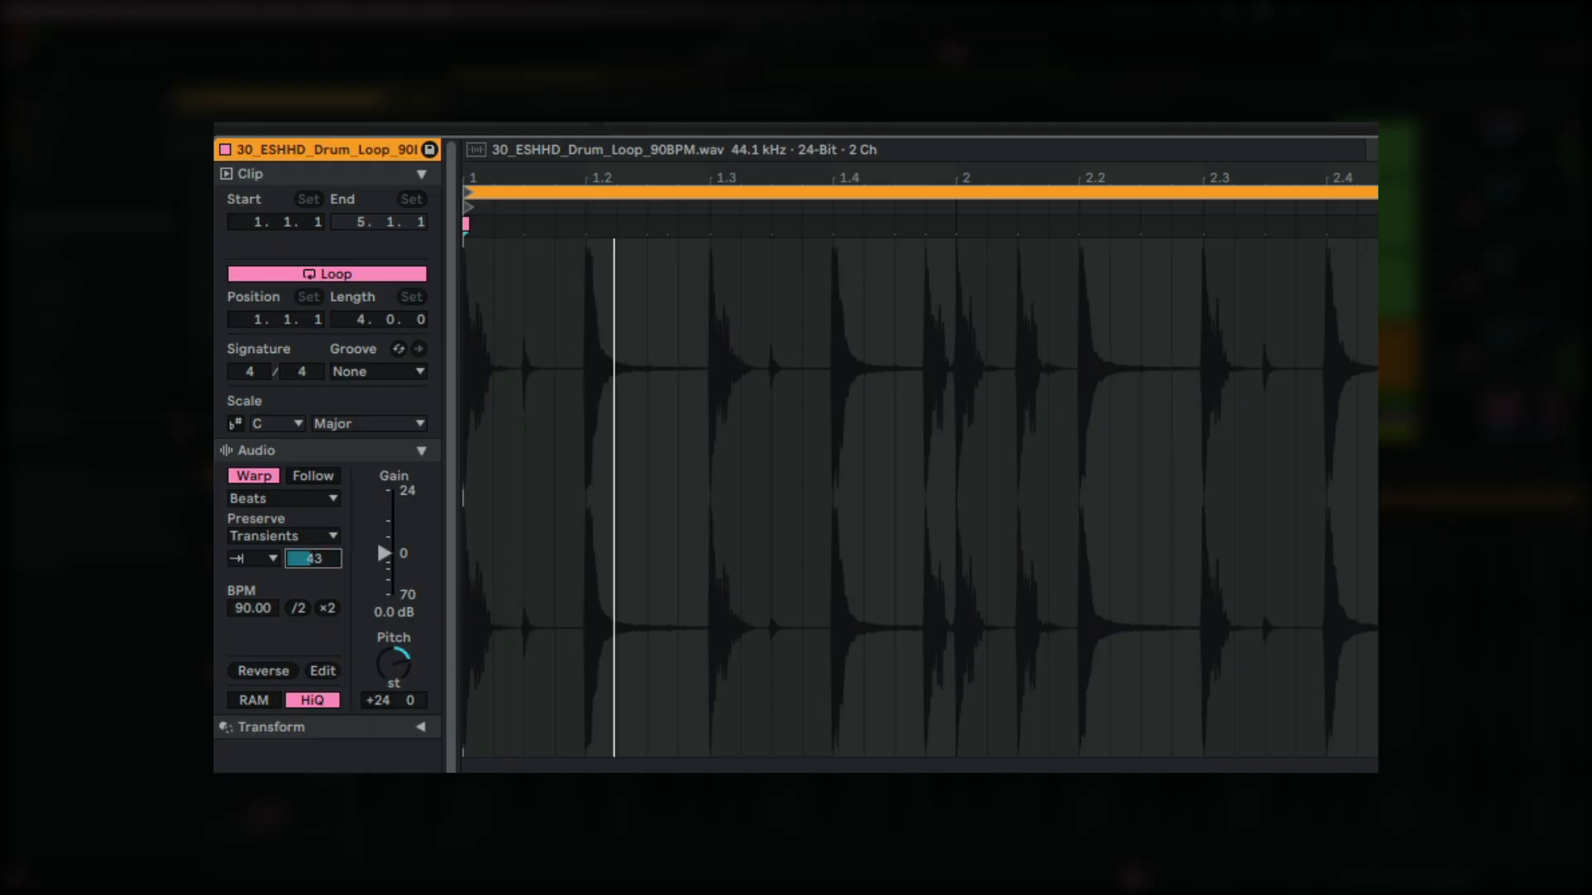
type("4")
left_click_drag(322, 563, 322, 571)
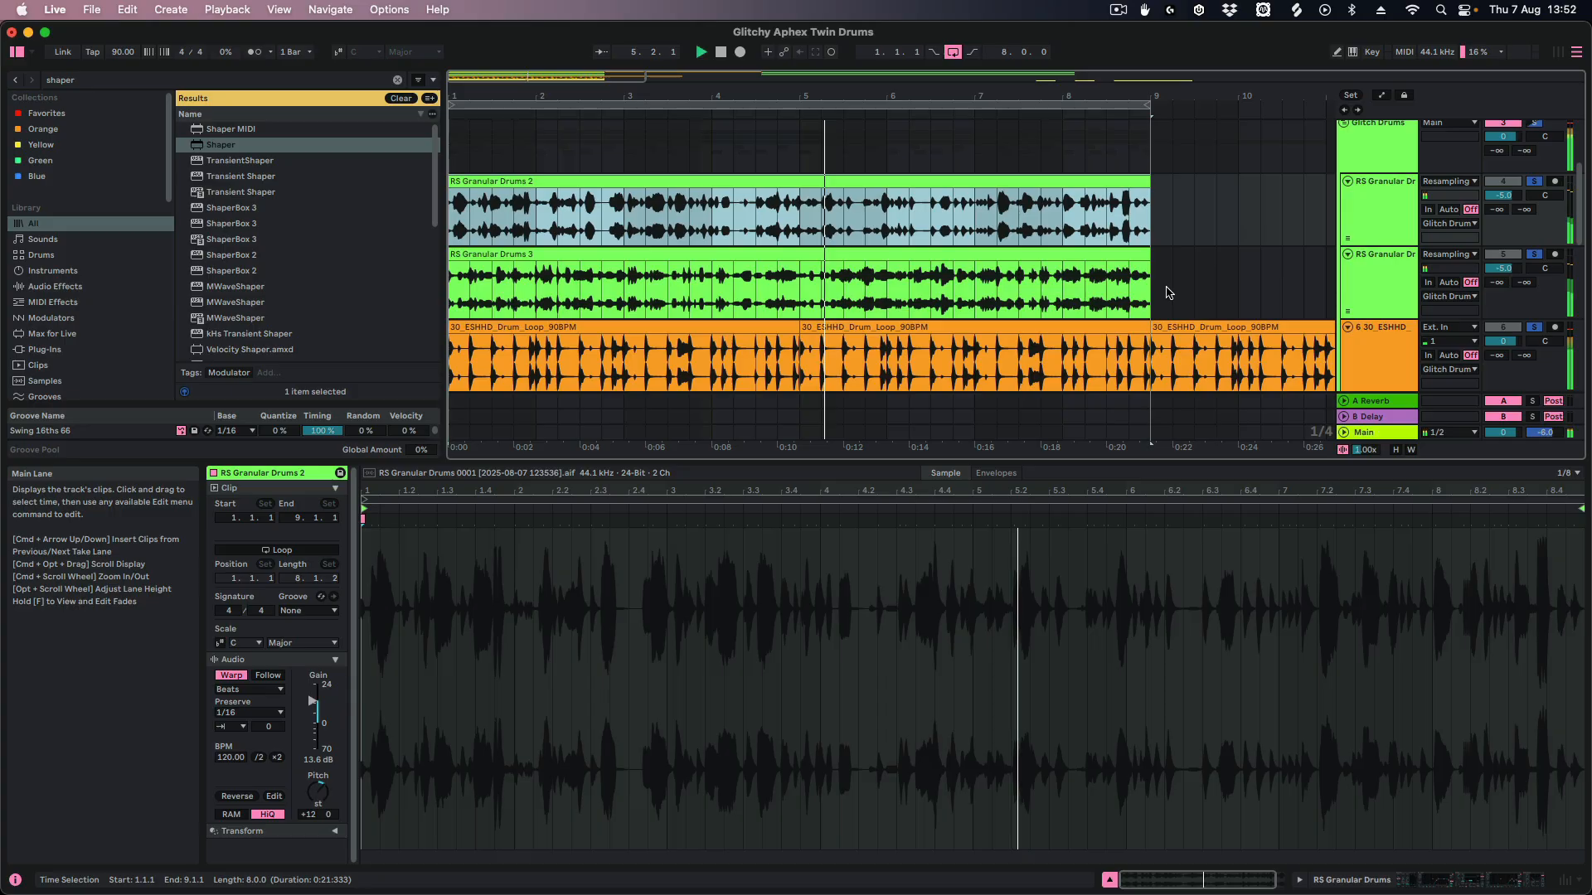
Stop playback and select the first chopped drum loop clip on track 8.
key("space")
scroll(1167, 292, "down", 4)
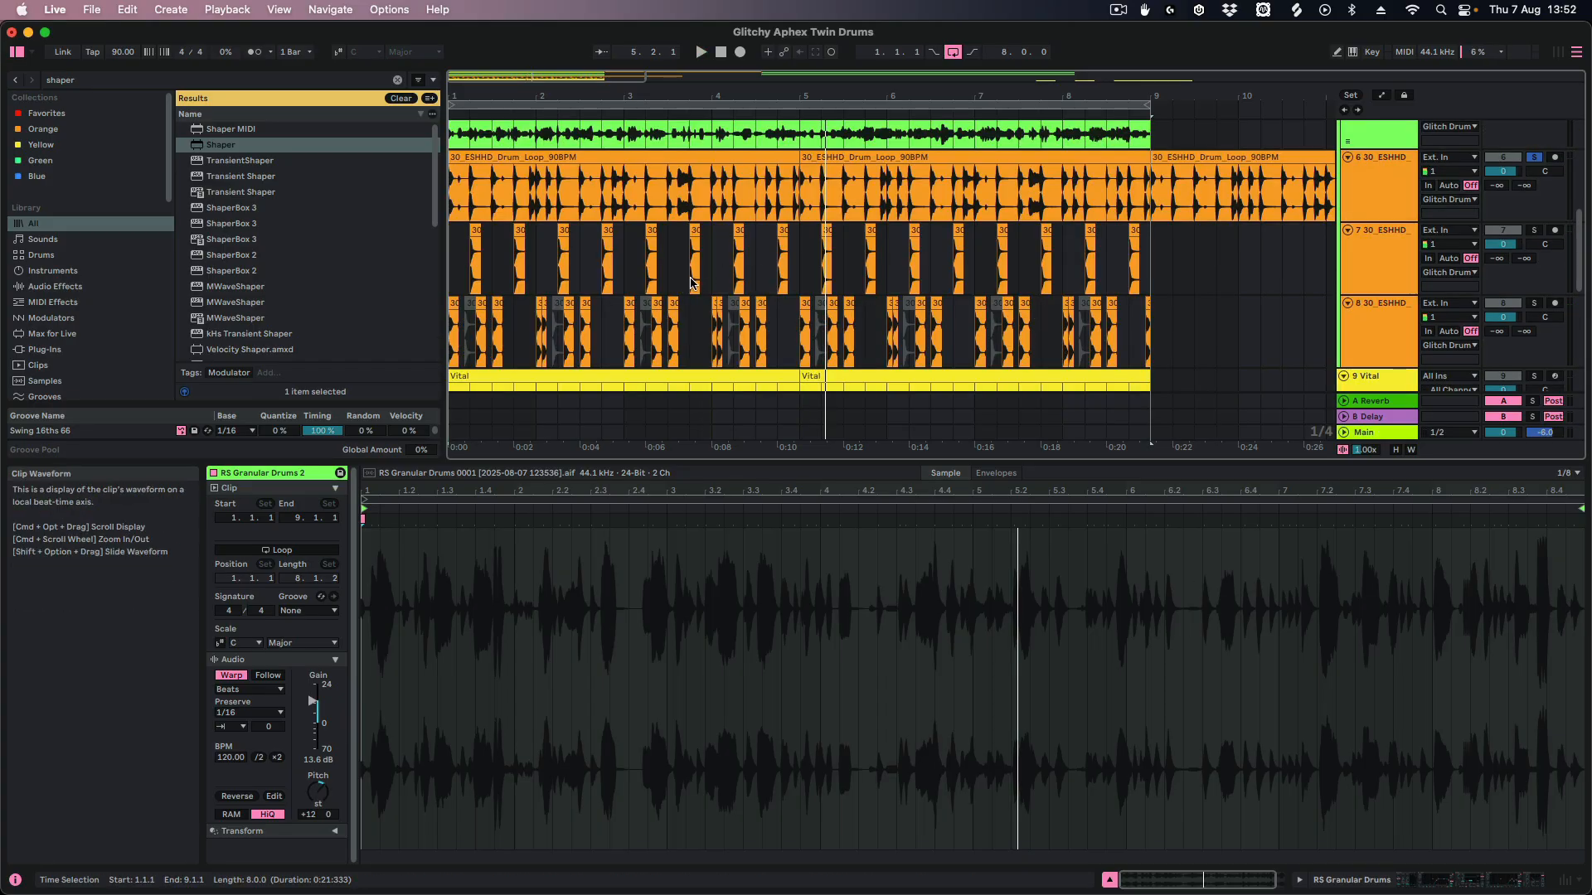
left_click(452, 303)
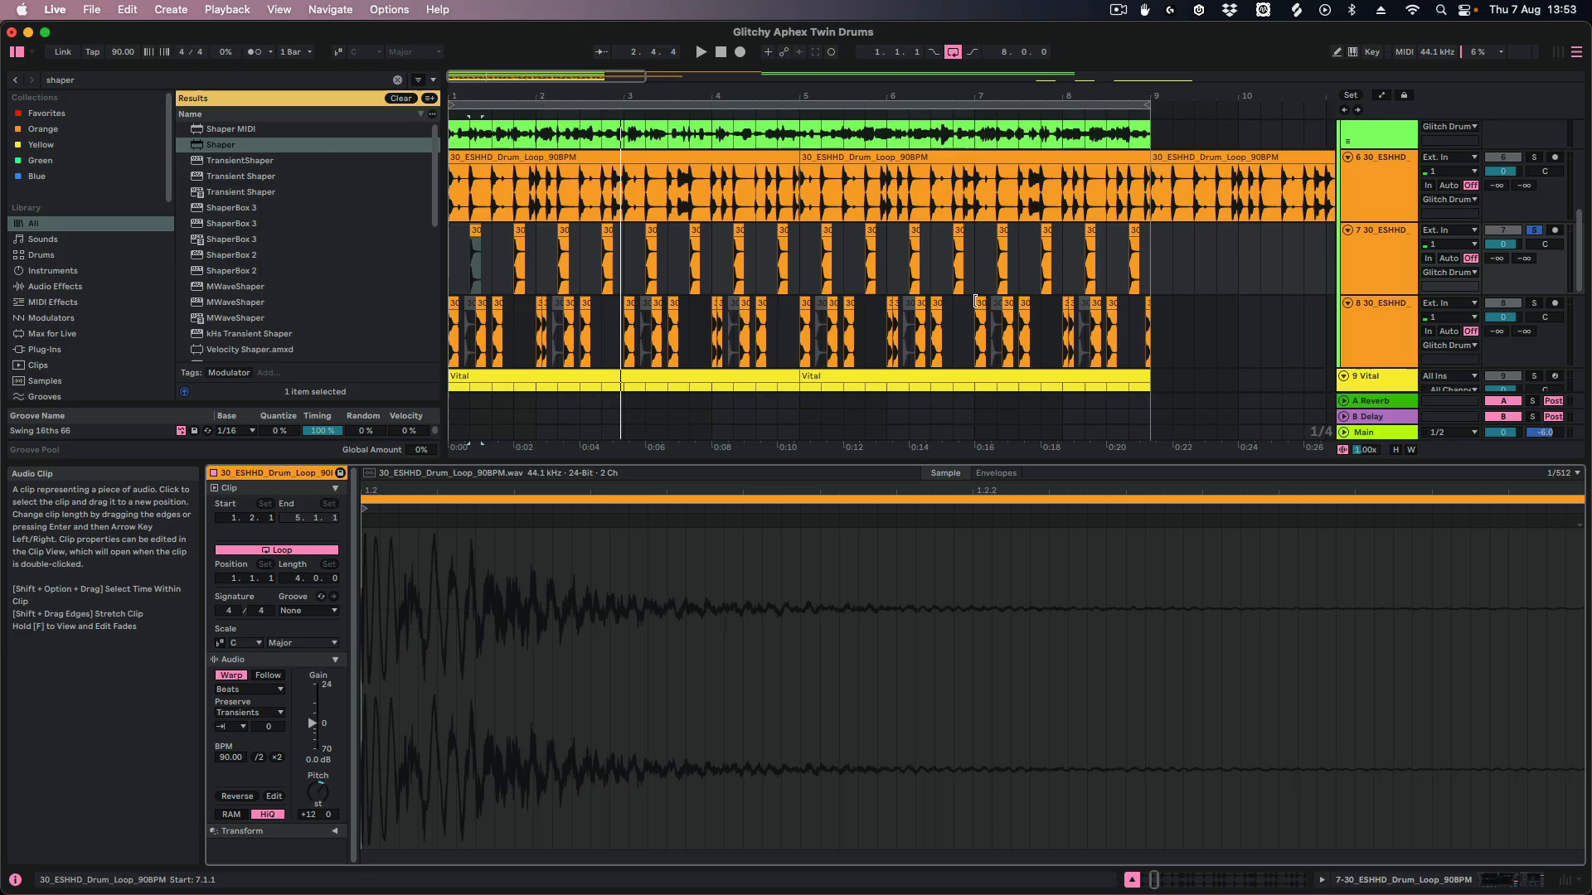
Show the Glitch Drums group's effect chain and play the whole group soloed.
scroll(1397, 225, "up", 6)
left_click(1399, 197)
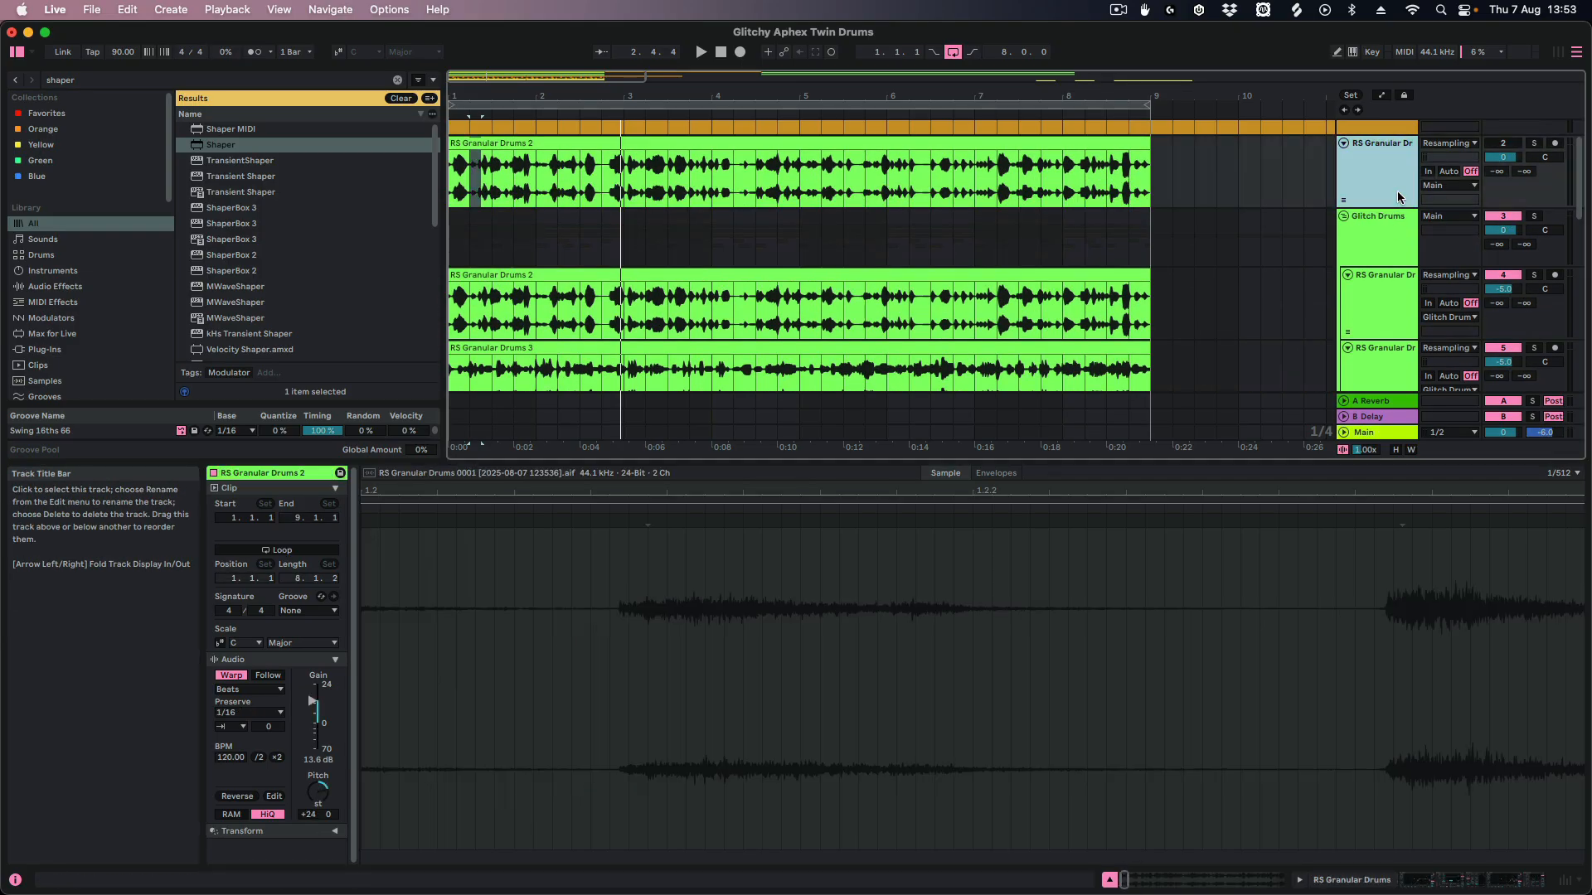
left_click(1393, 217)
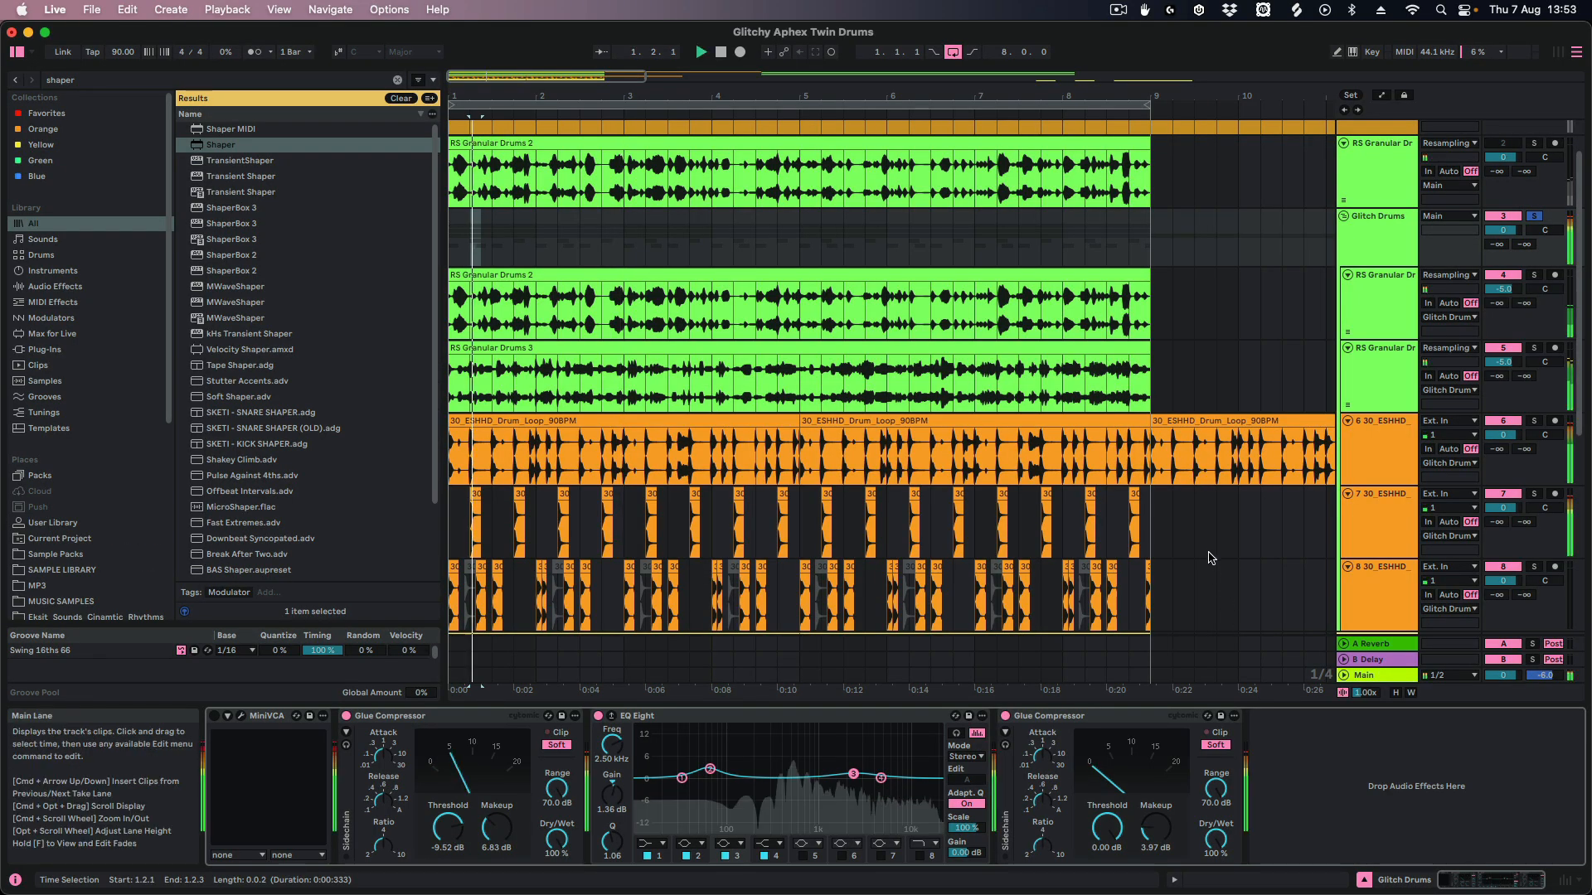
scroll(1209, 556, "down", 2)
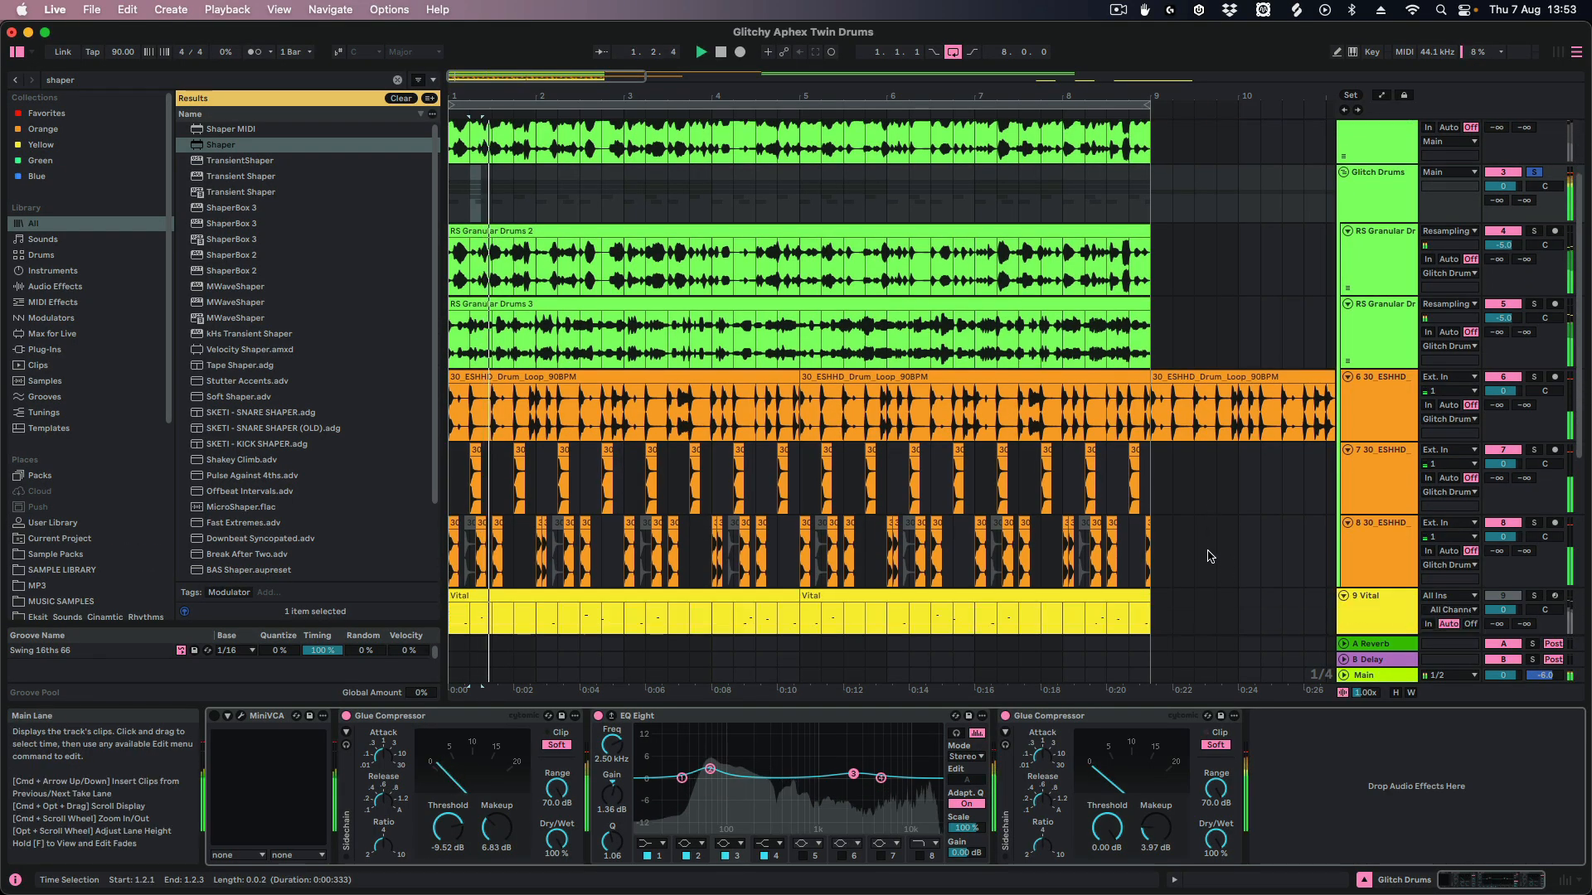
scroll(1209, 556, "down", 1)
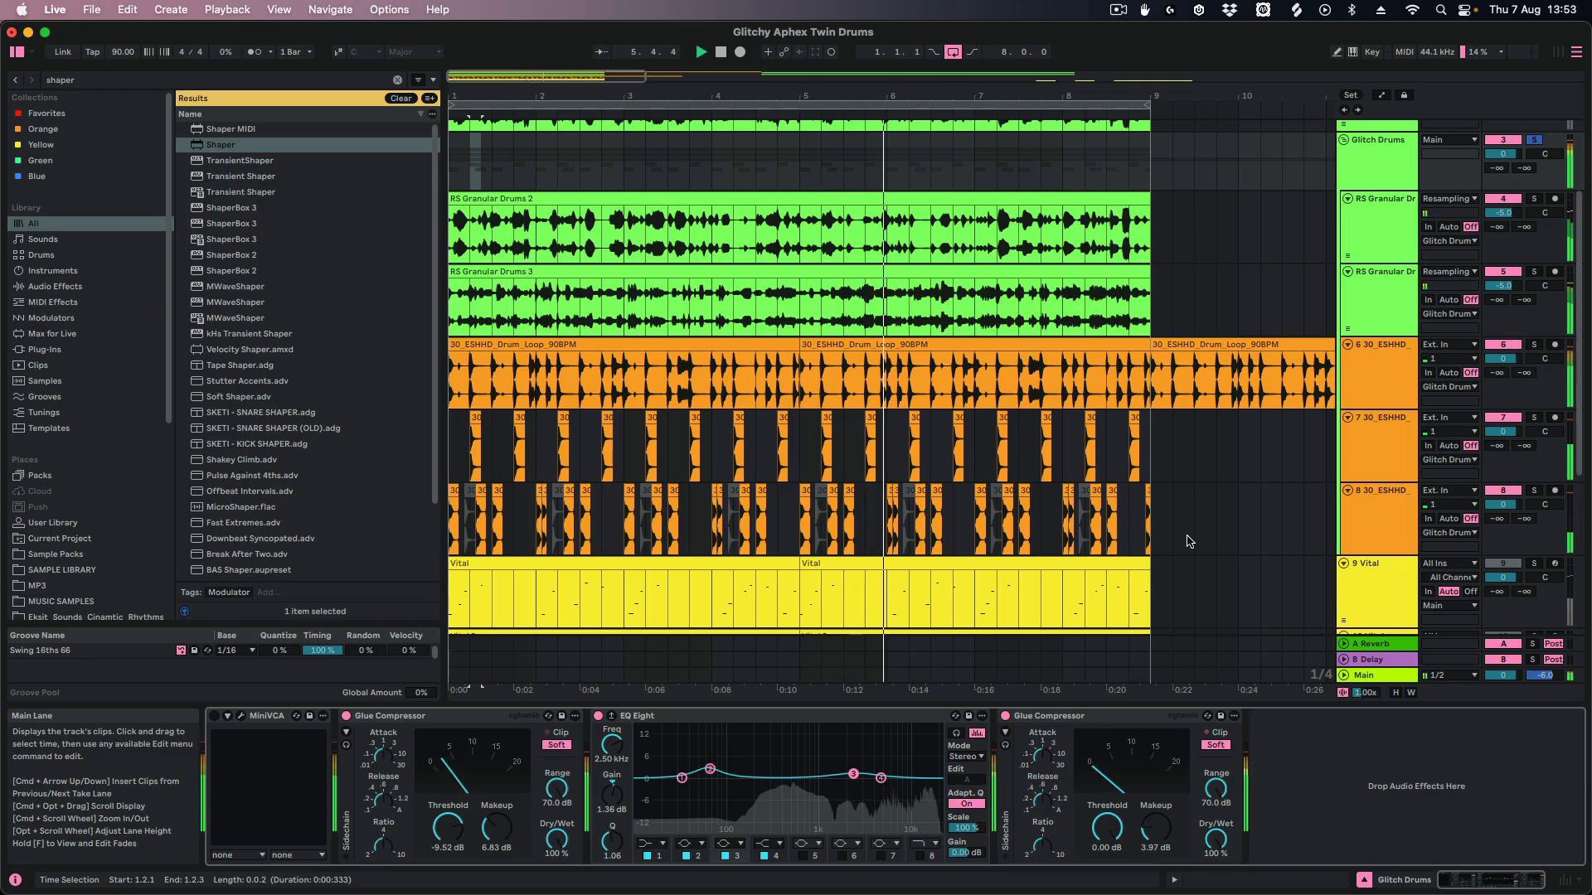
left_click(1379, 173)
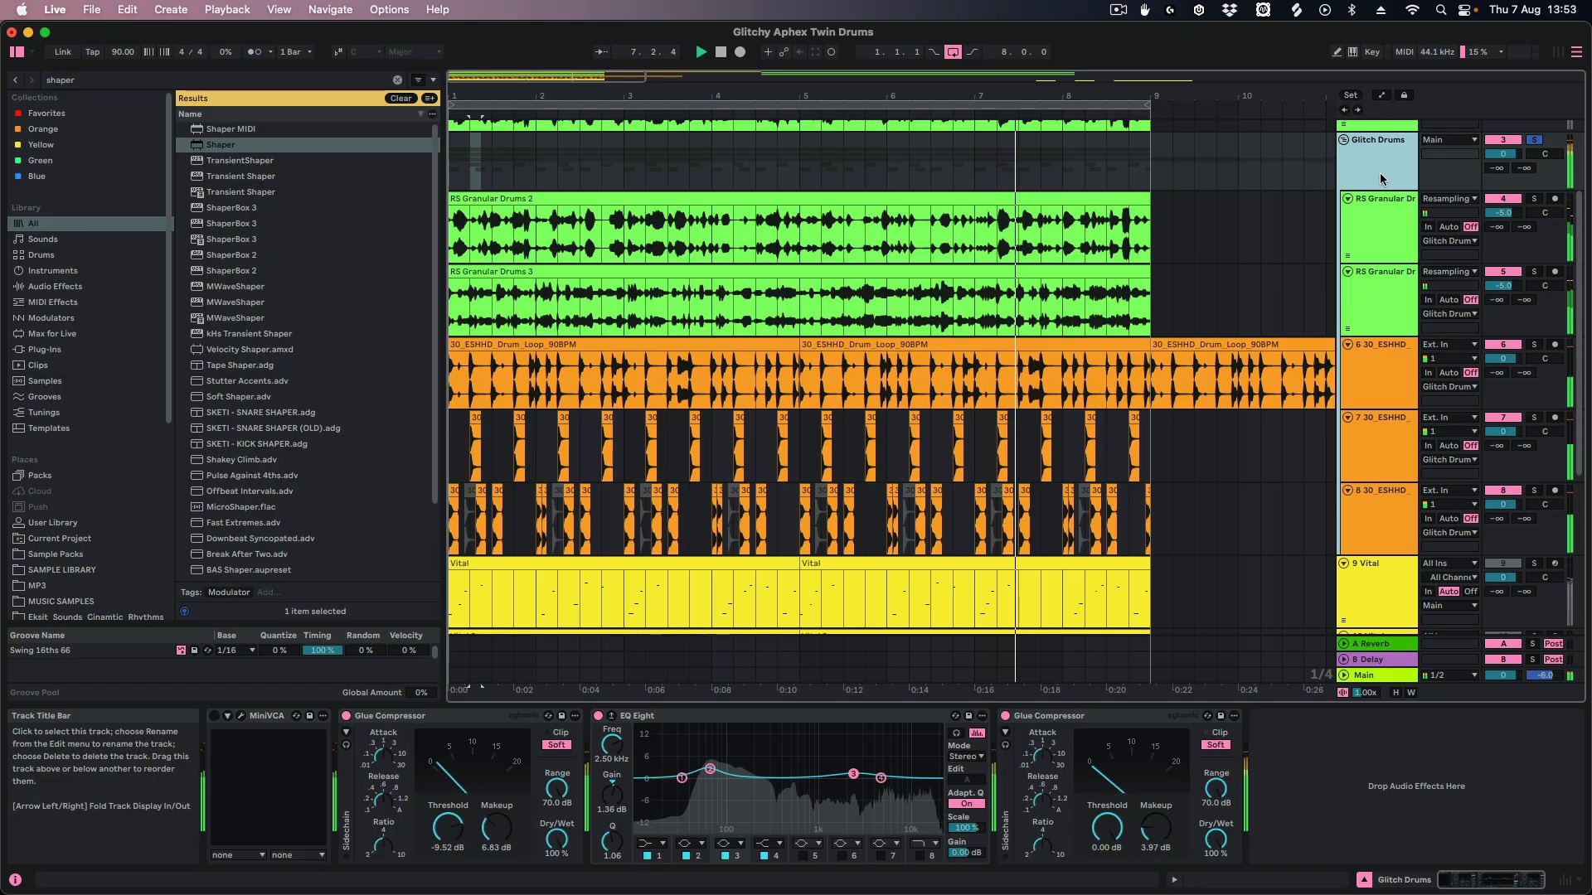